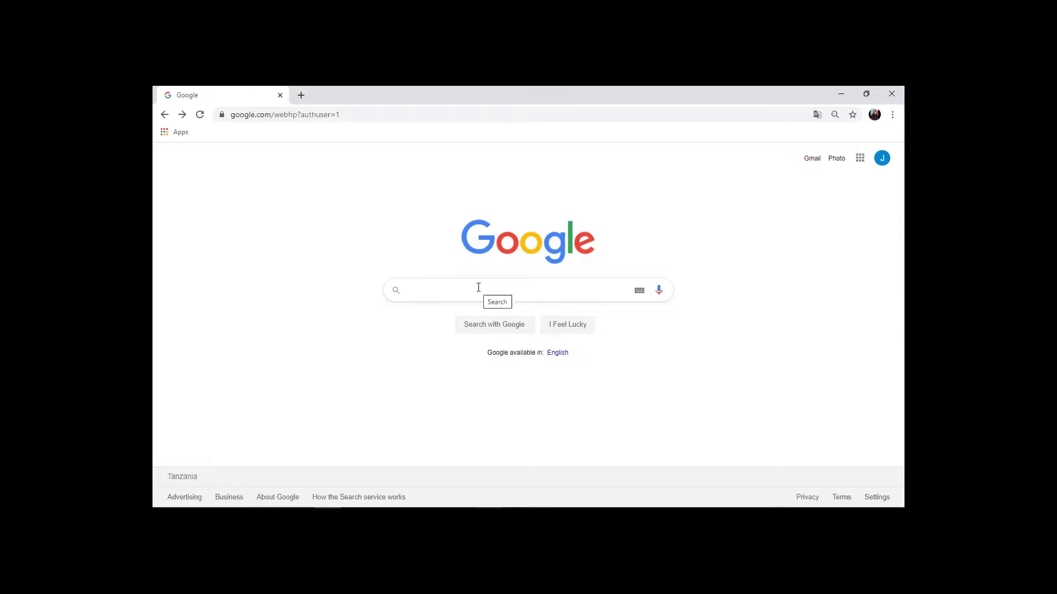
Step: Search Google for wix.com and open the official Wix.com result
text(wix.co)
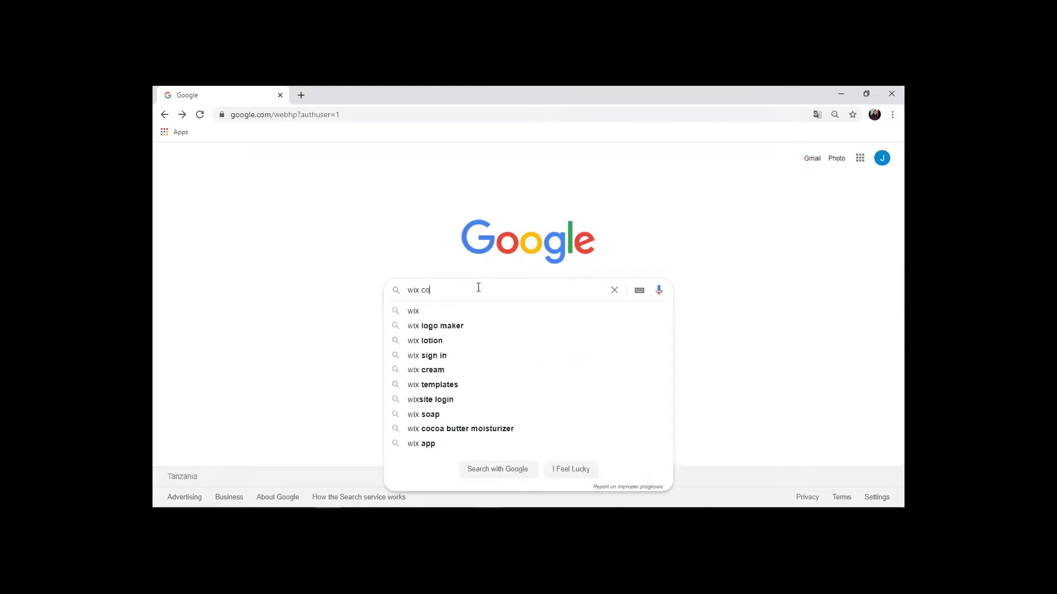
text(m)
key(Return)
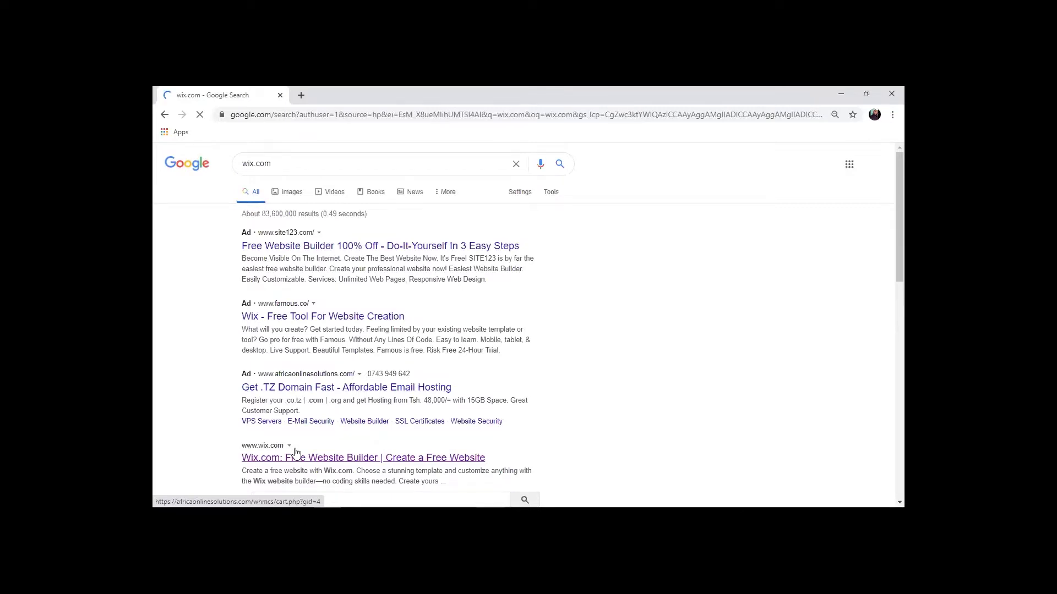
click(296, 461)
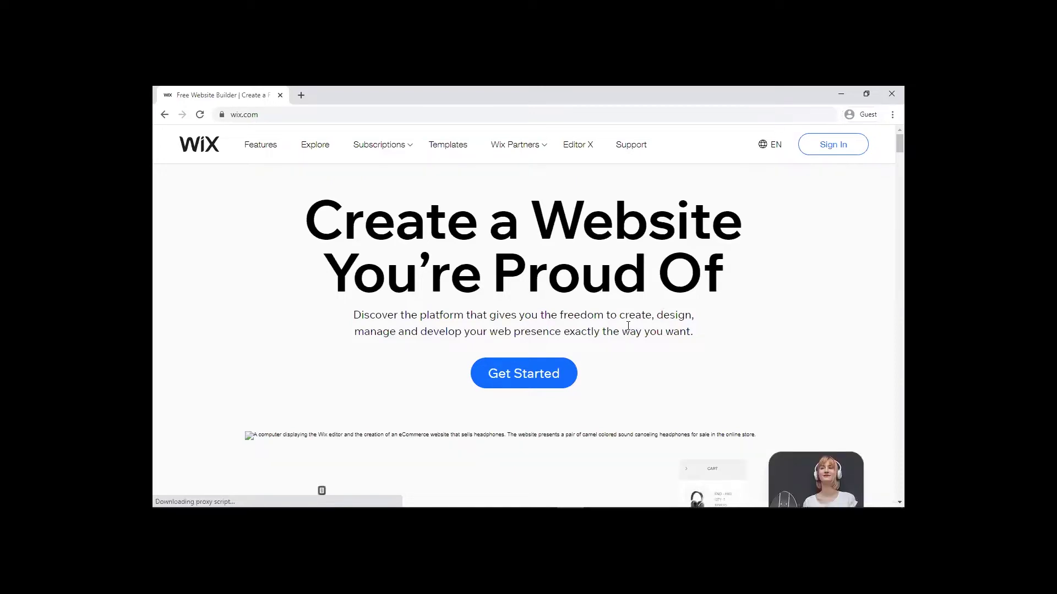
Step: Create a new Wix account with an email address and password
click(563, 375)
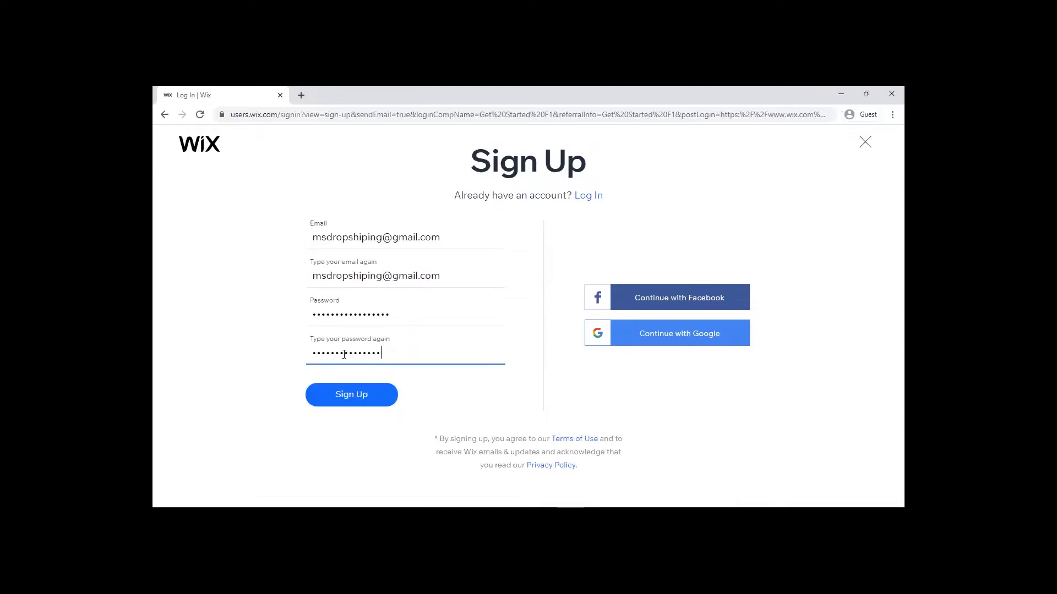
text(**)
click(346, 395)
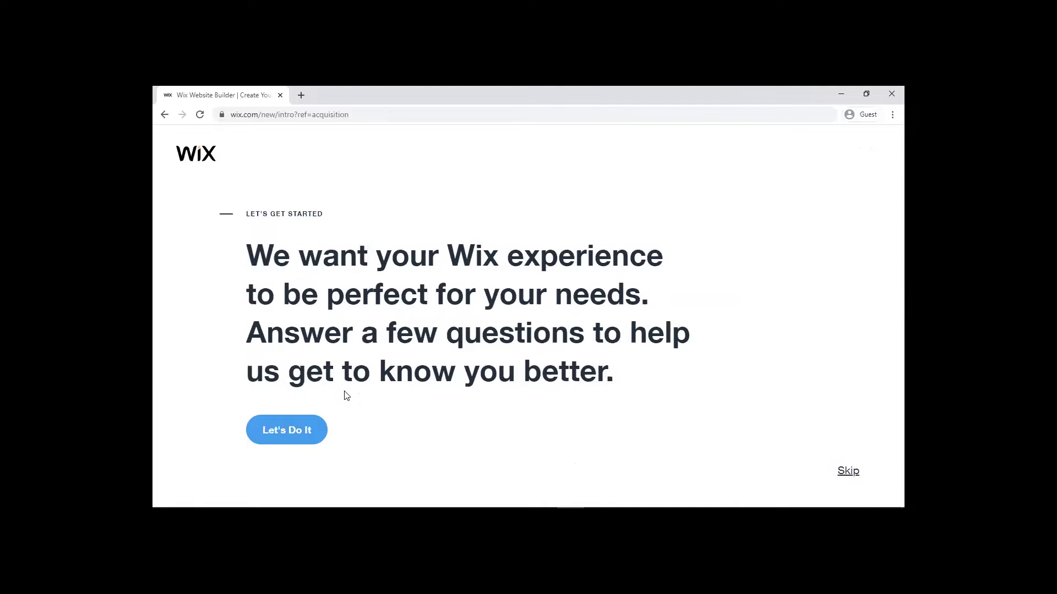
Step: Answer the onboarding questions: the site is for 'myself' and is 'a business' site
click(304, 430)
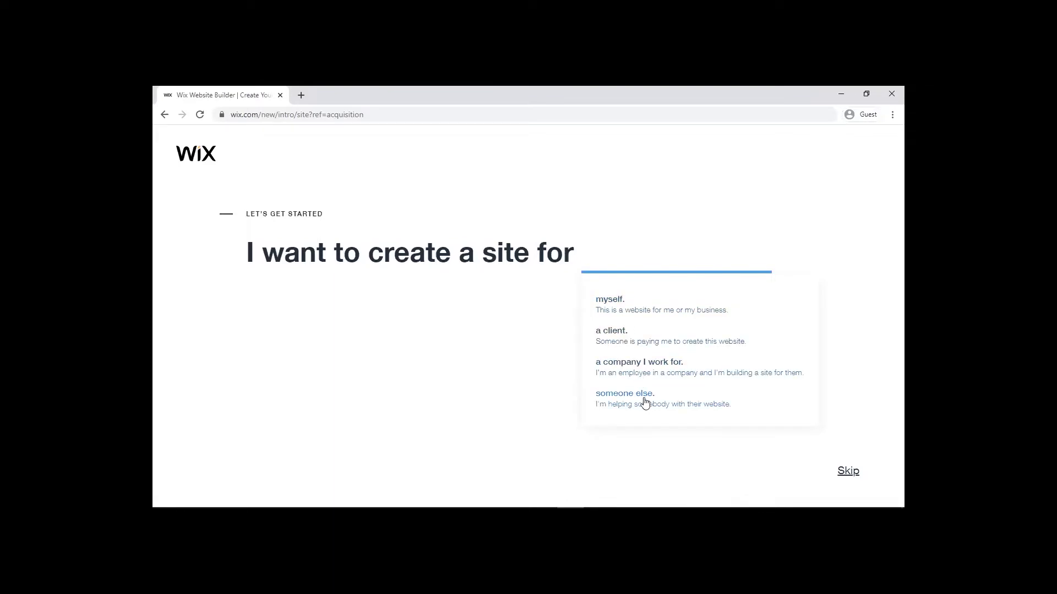
click(662, 306)
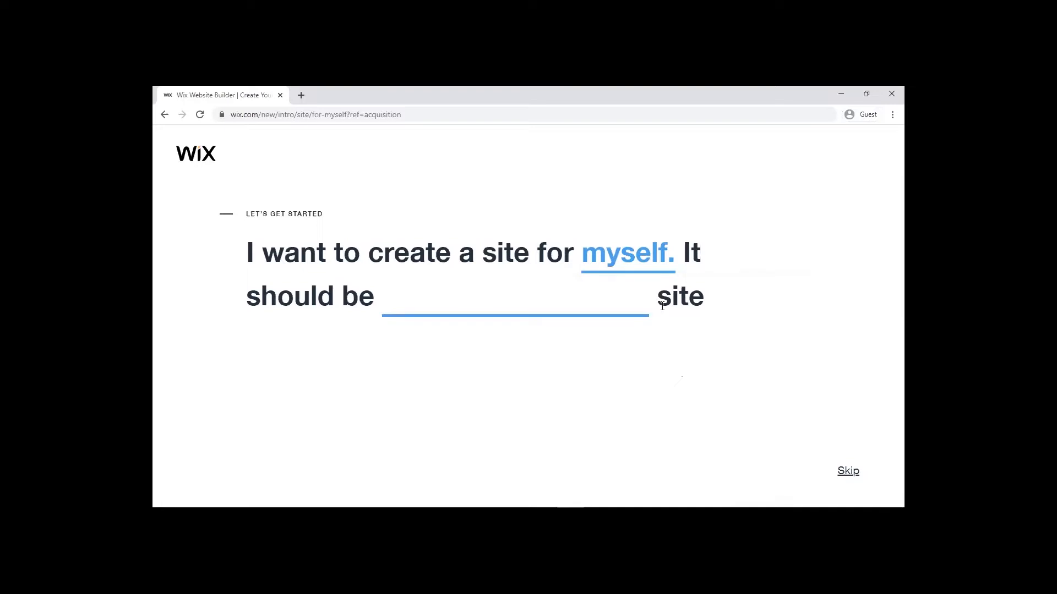
click(631, 314)
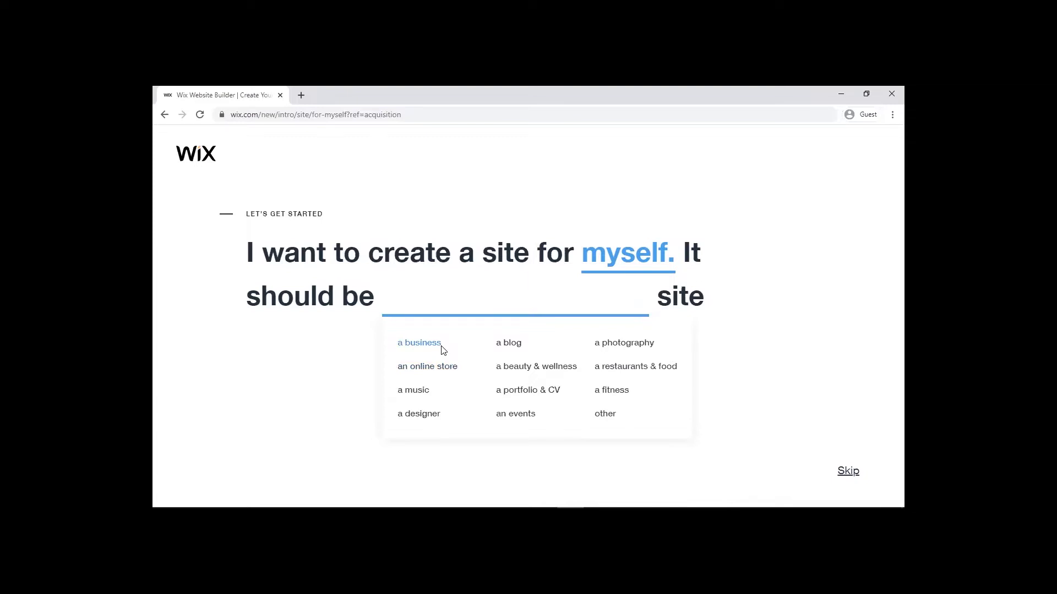
click(440, 346)
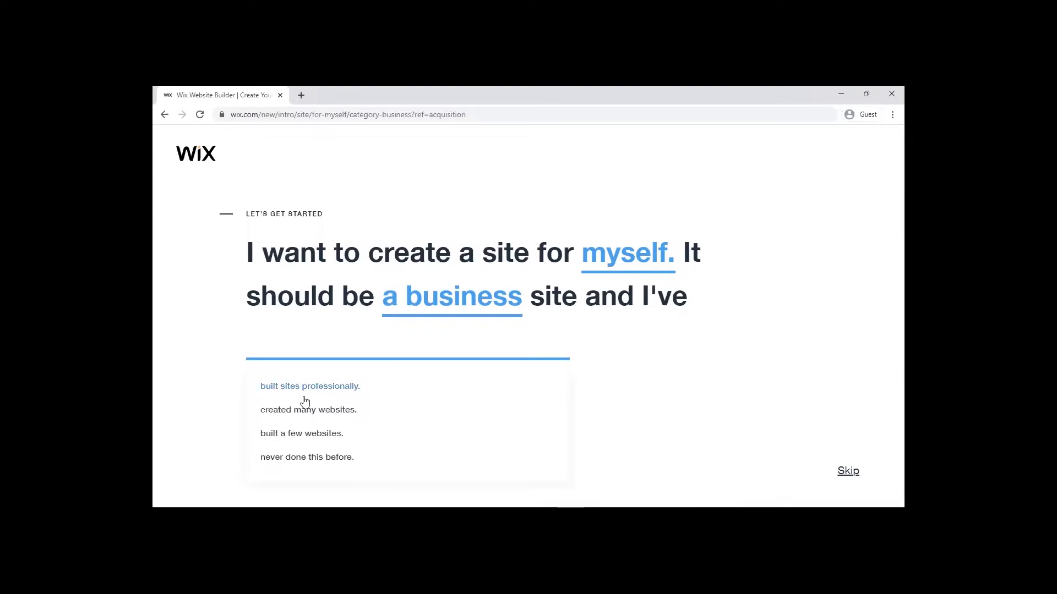
Step: Choose 'never done this before' as your website-building experience
click(309, 458)
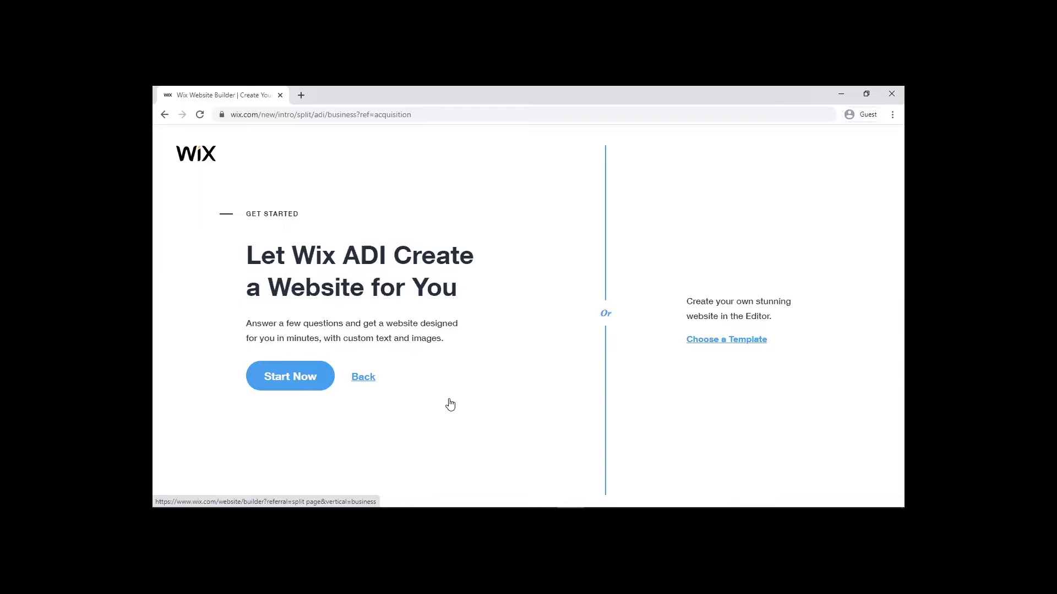
Step: Start Wix ADI and enter 'online shop' as the type of site
click(315, 376)
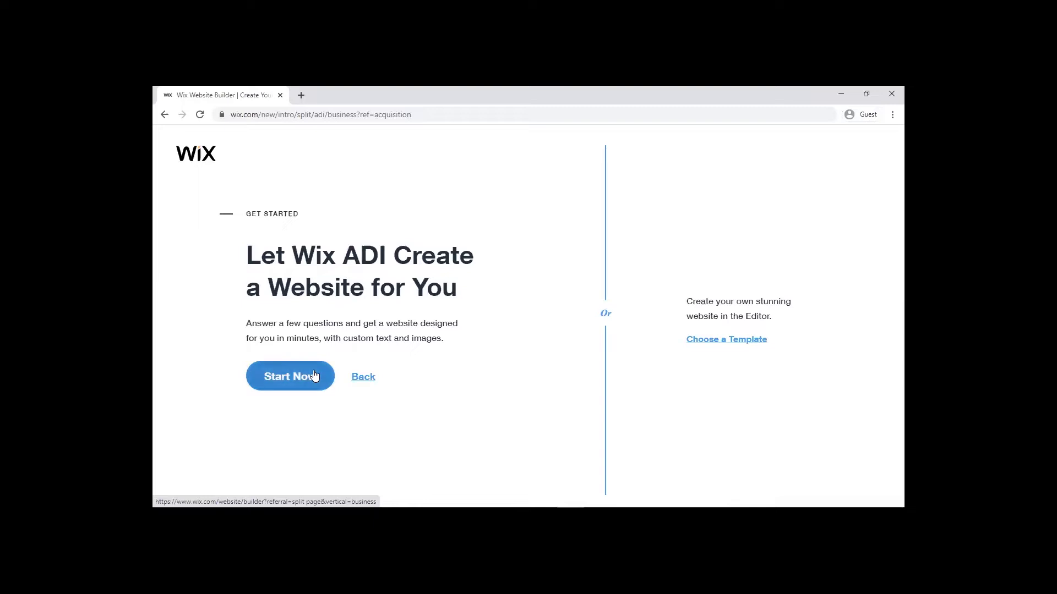
click(315, 376)
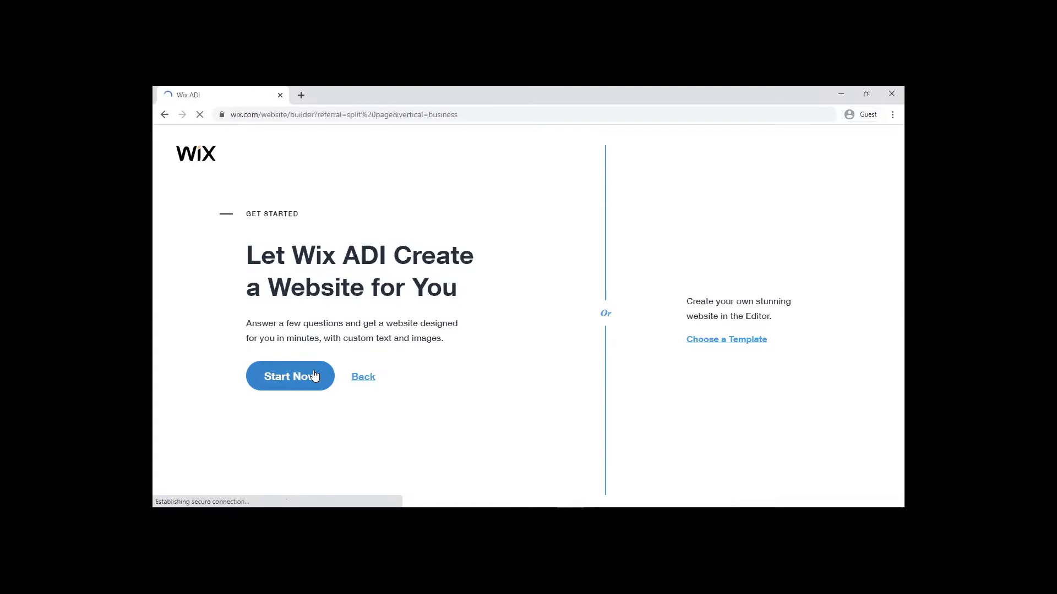
click(315, 375)
text(online)
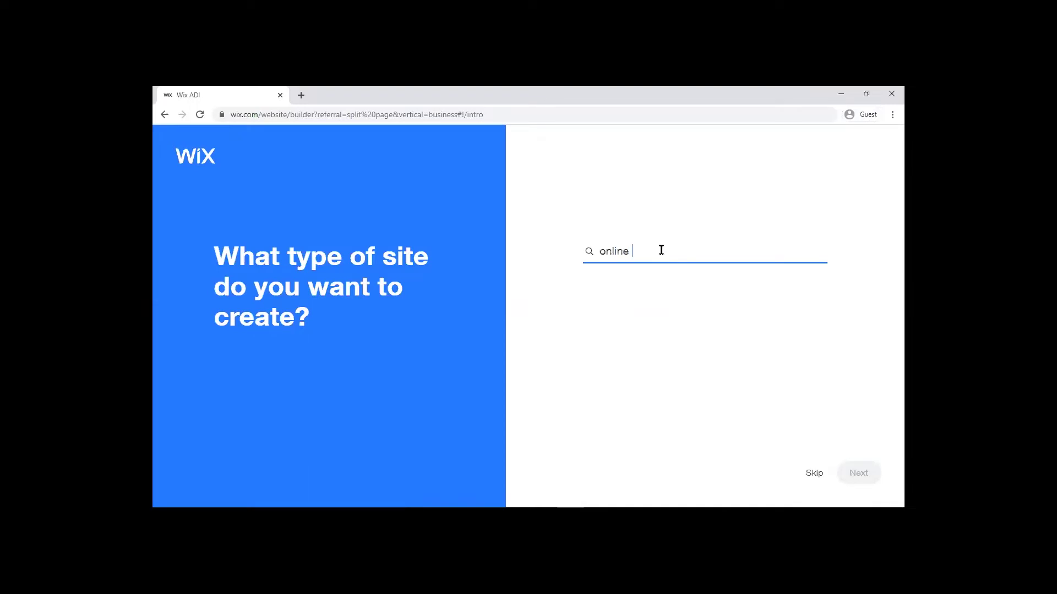
text( shop)
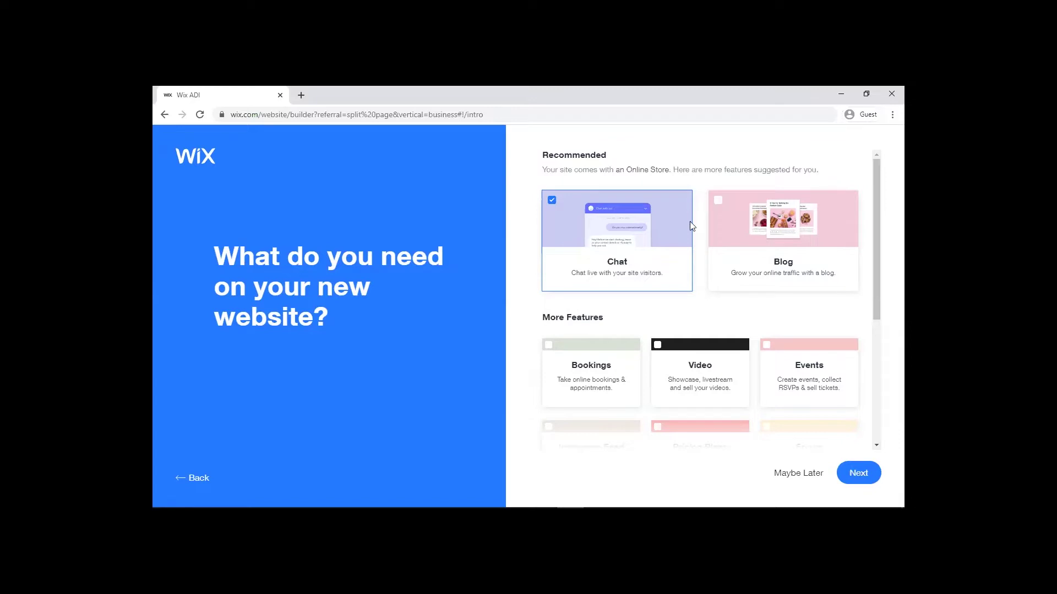
Step: Select the Blog, Bookings, Pricing Plans, Subscribe Form, Forum and Orders features, then continue
click(718, 202)
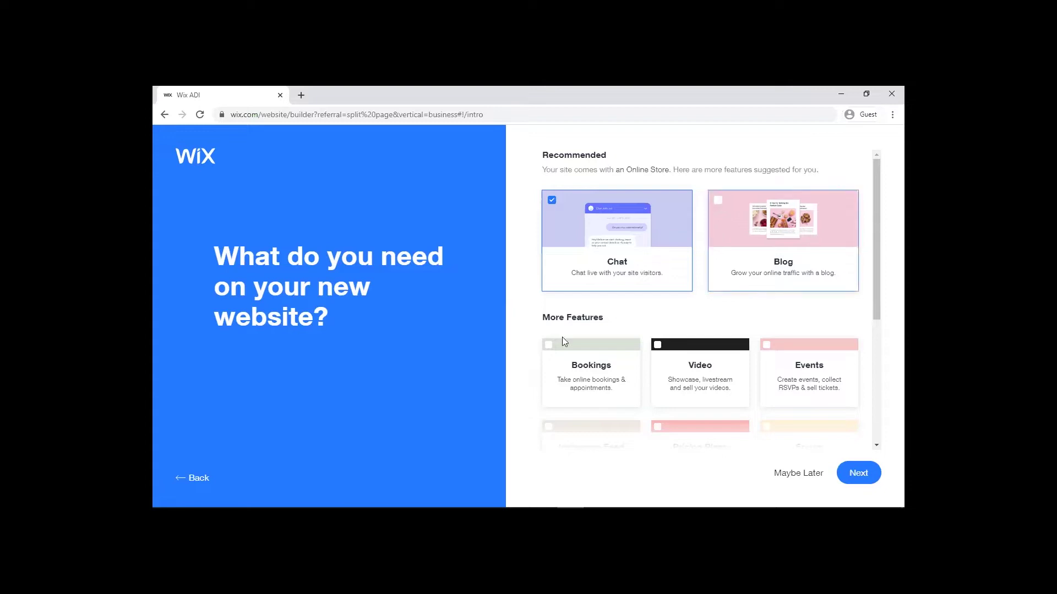
click(549, 347)
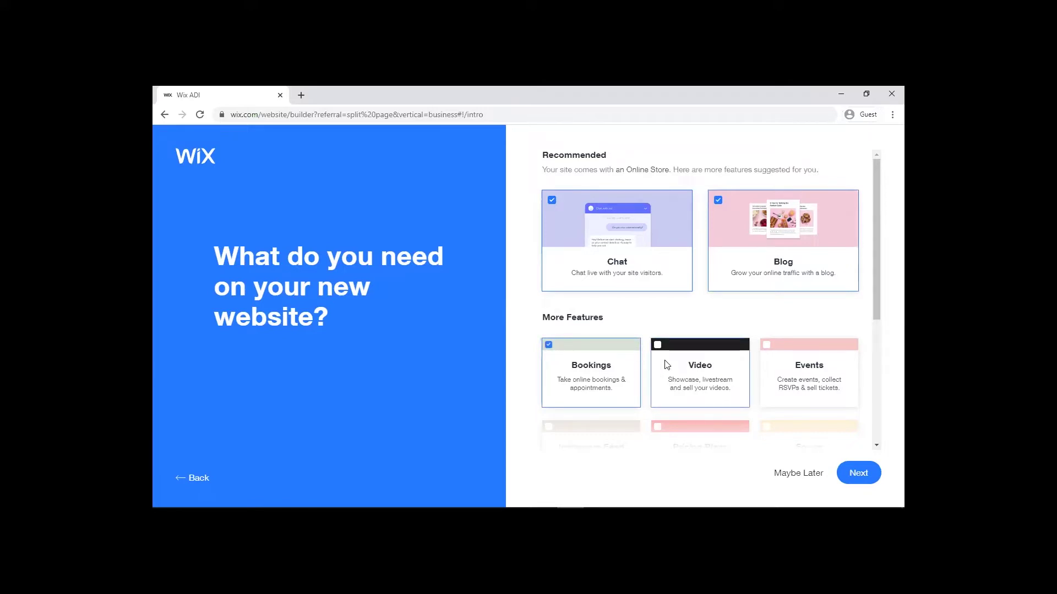
scroll(666, 364, down, 3)
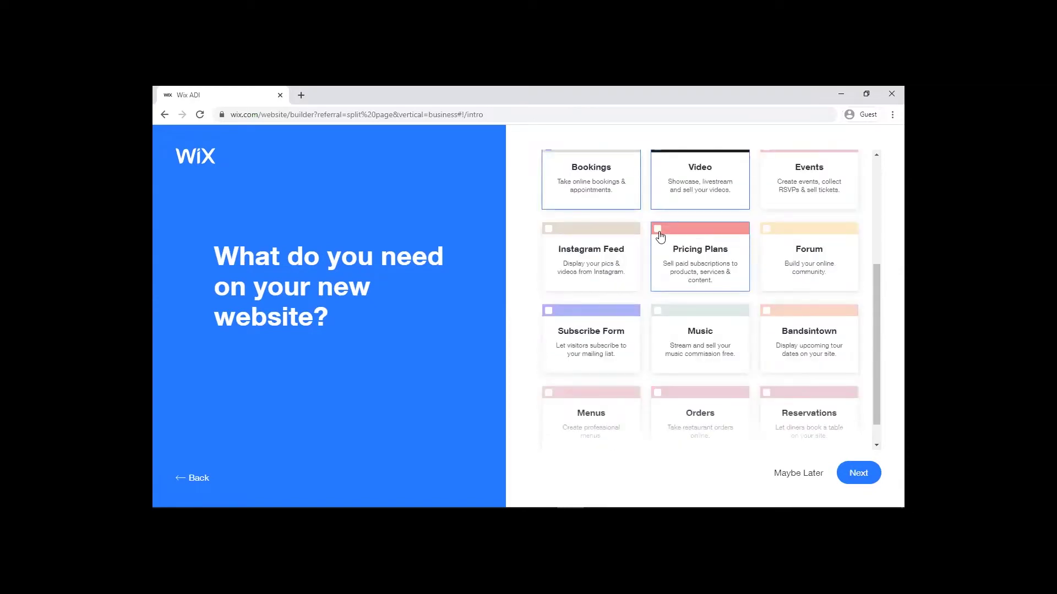
click(659, 232)
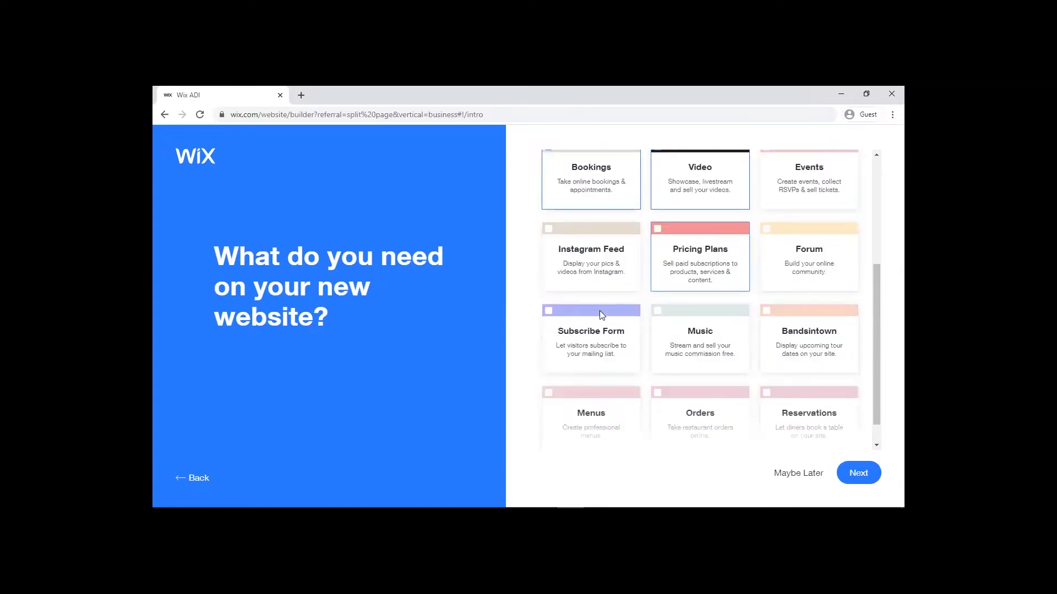
click(549, 313)
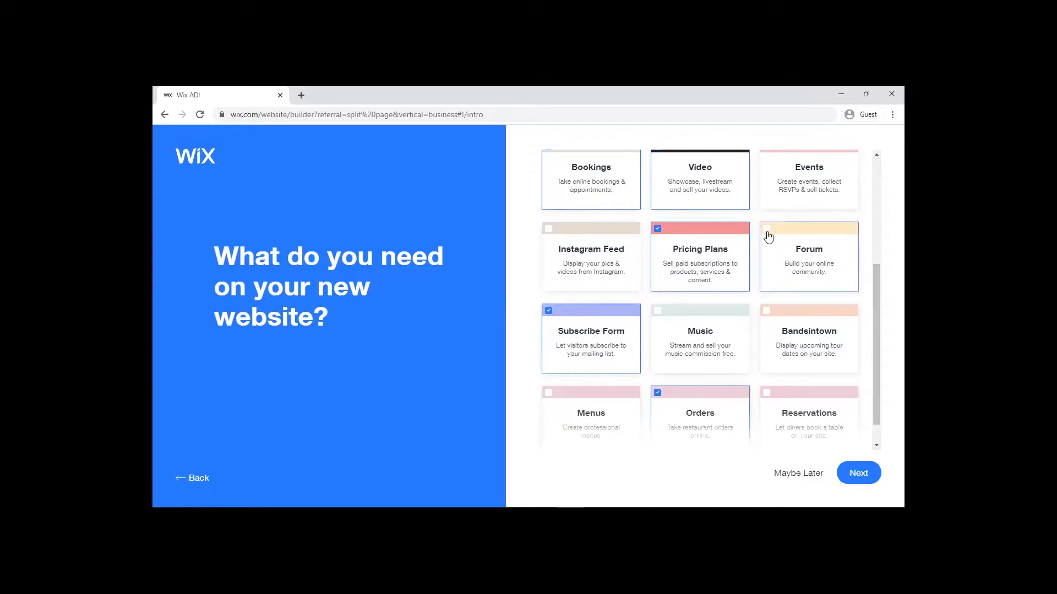
click(768, 237)
click(877, 446)
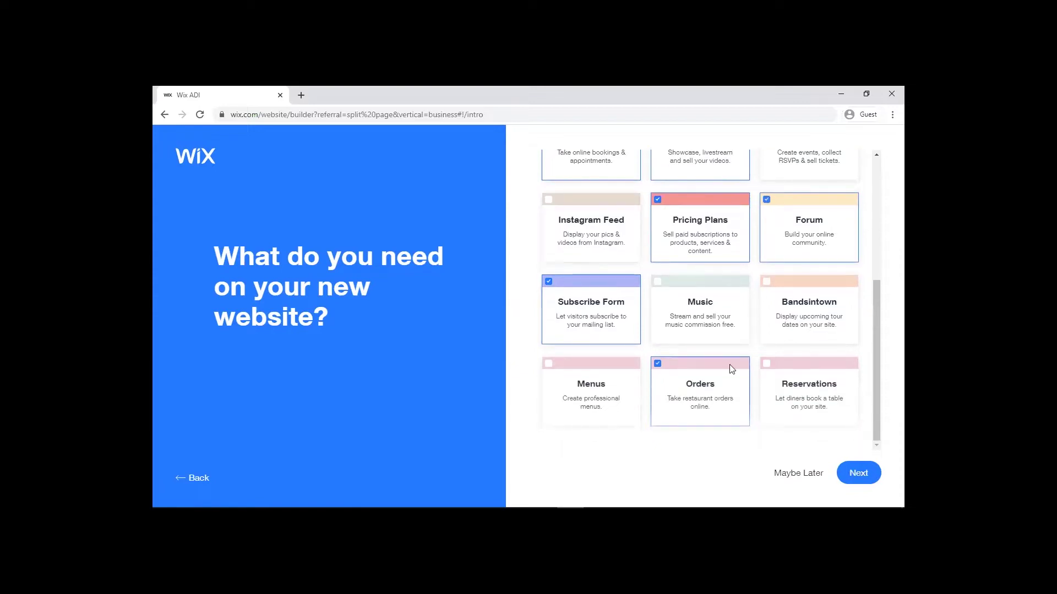
click(858, 474)
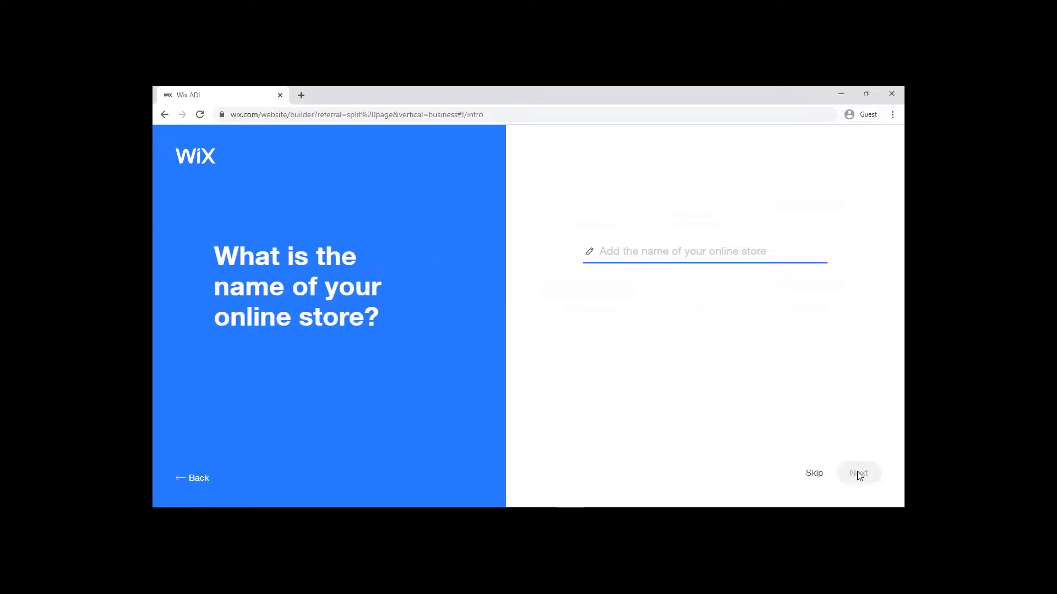
Step: Name the online store 'Ms Dropshiping' and continue
text(Ms)
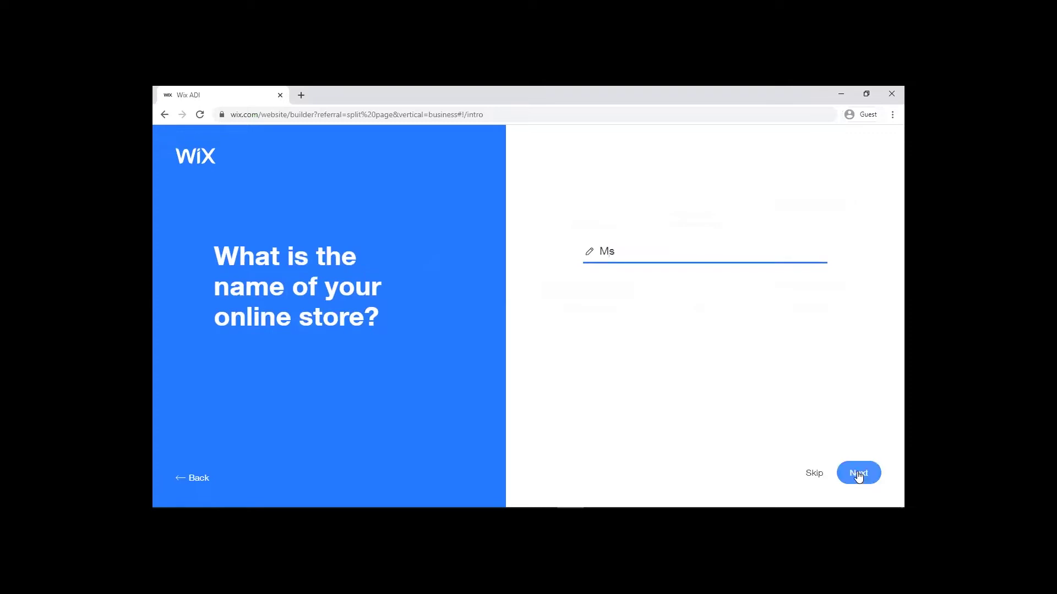
text( Dropshiping)
click(858, 475)
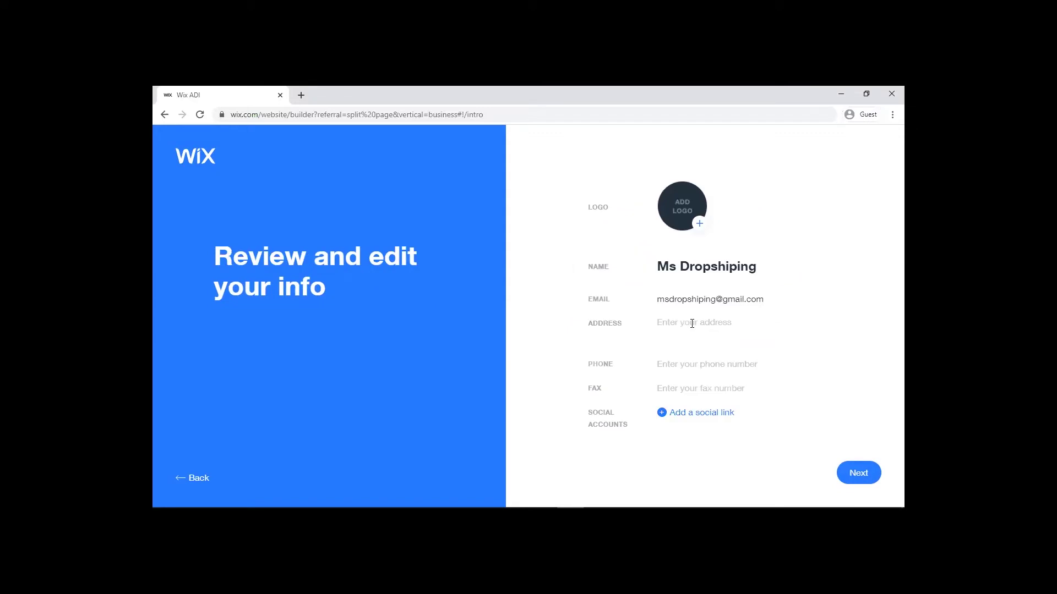
Step: Enter the store's street address and phone number, add a social link entry, and continue
click(682, 365)
text(+25573)
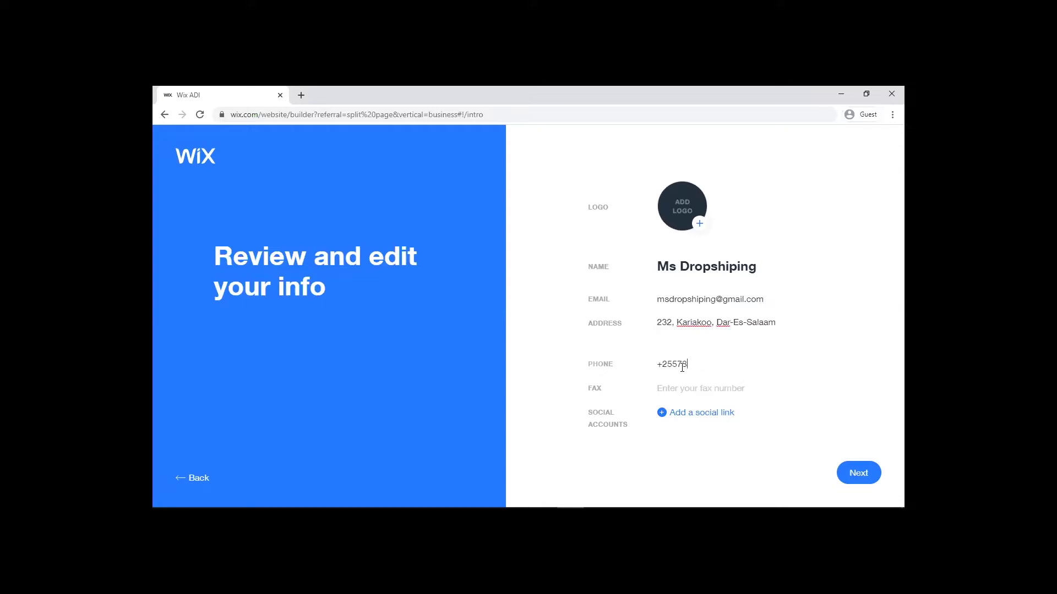
key(BackSpace)
text(12345678)
click(686, 414)
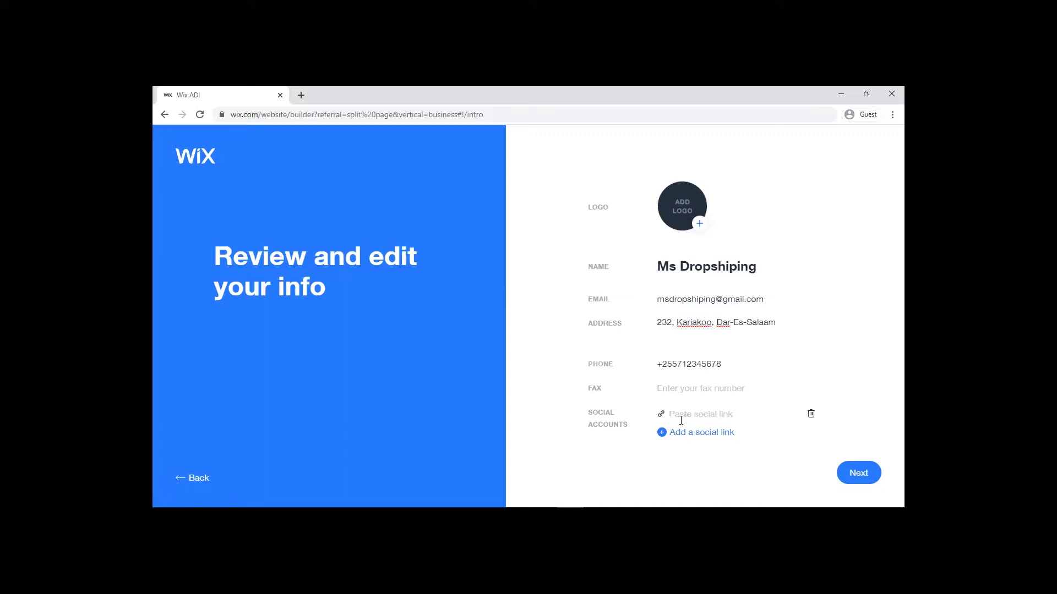
click(855, 474)
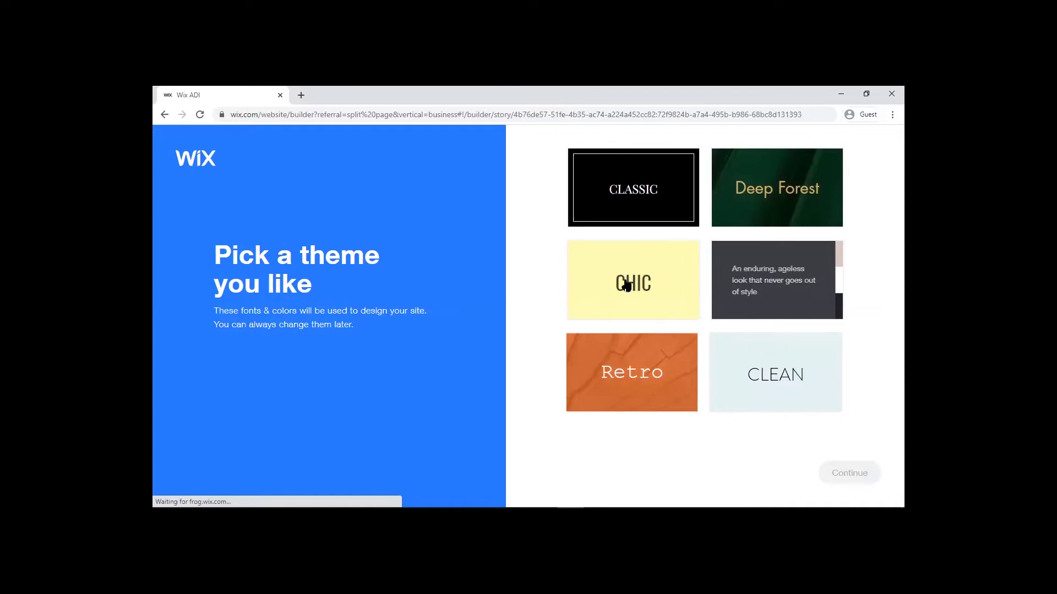
Step: Pick the Chic theme and continue
click(696, 287)
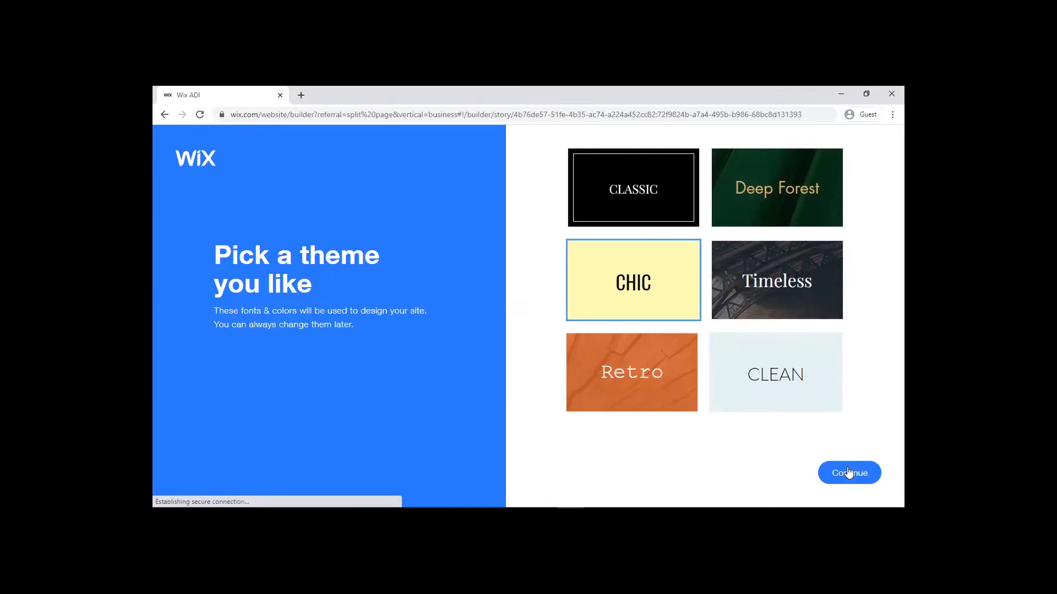
click(848, 473)
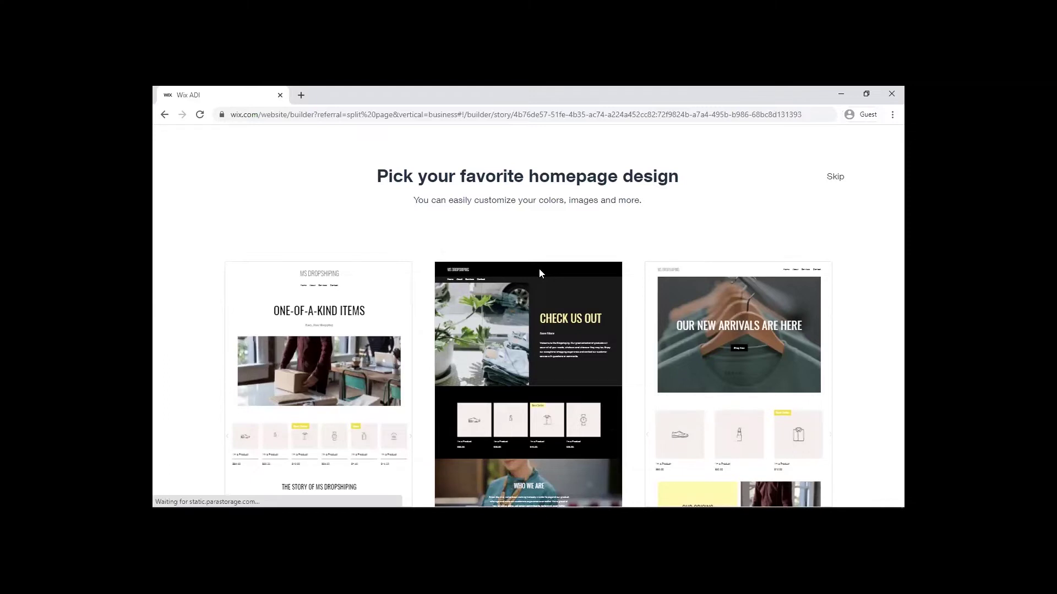
Step: Examine the middle store homepage design among the three layouts
mouse_move(539, 270)
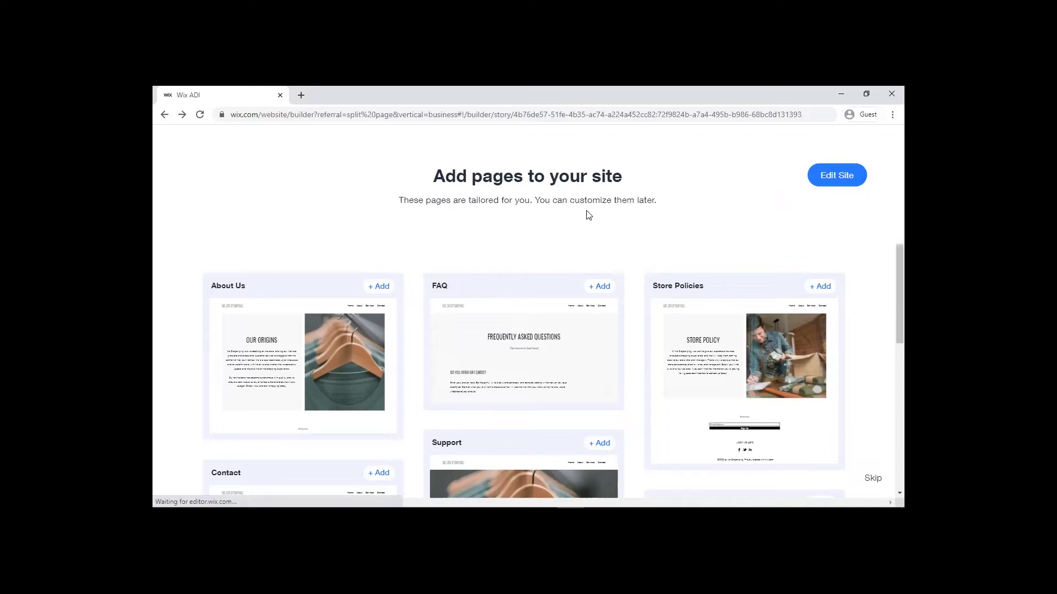
Step: Add the About Us, FAQ and Store Policies pages to the site
click(384, 288)
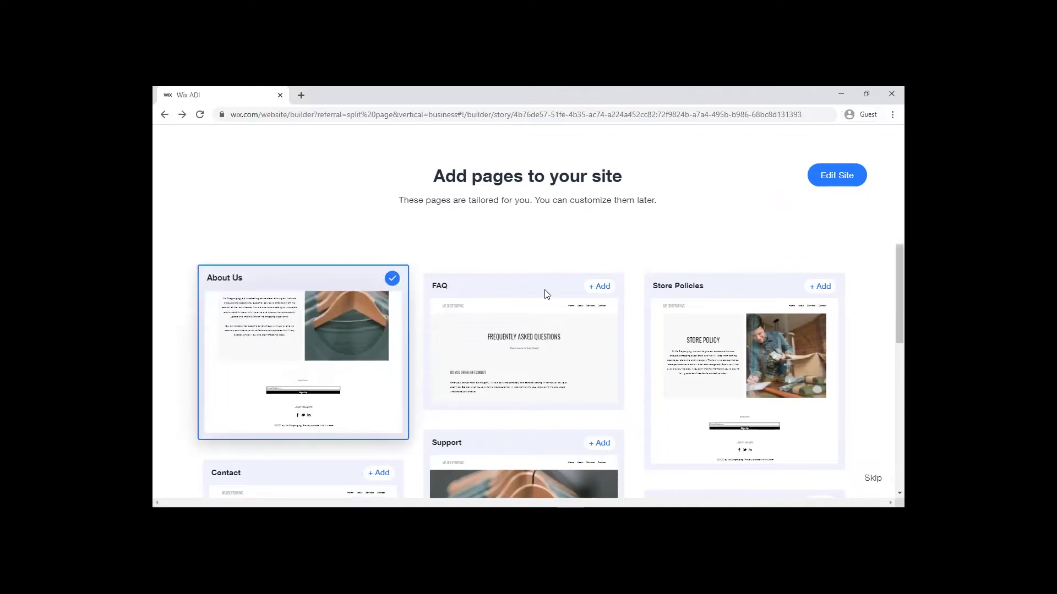
click(602, 289)
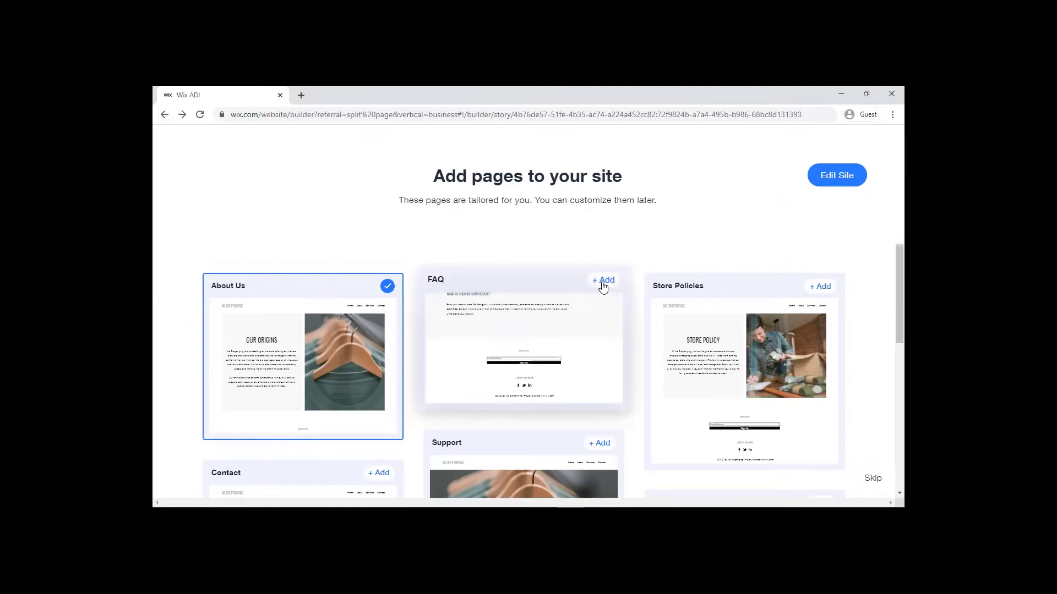
click(814, 290)
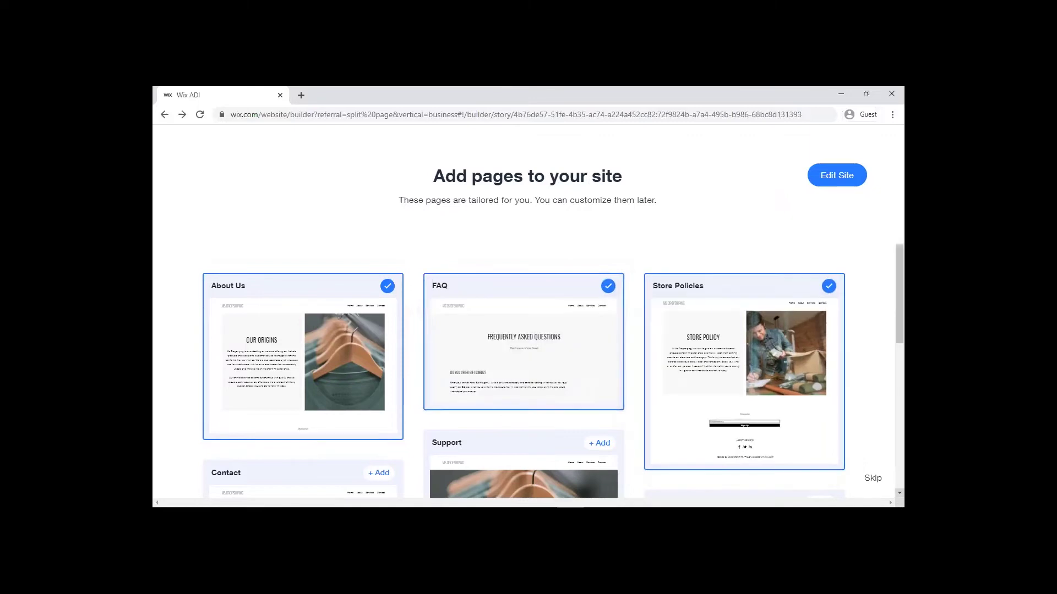
scroll(526, 369, down, 2)
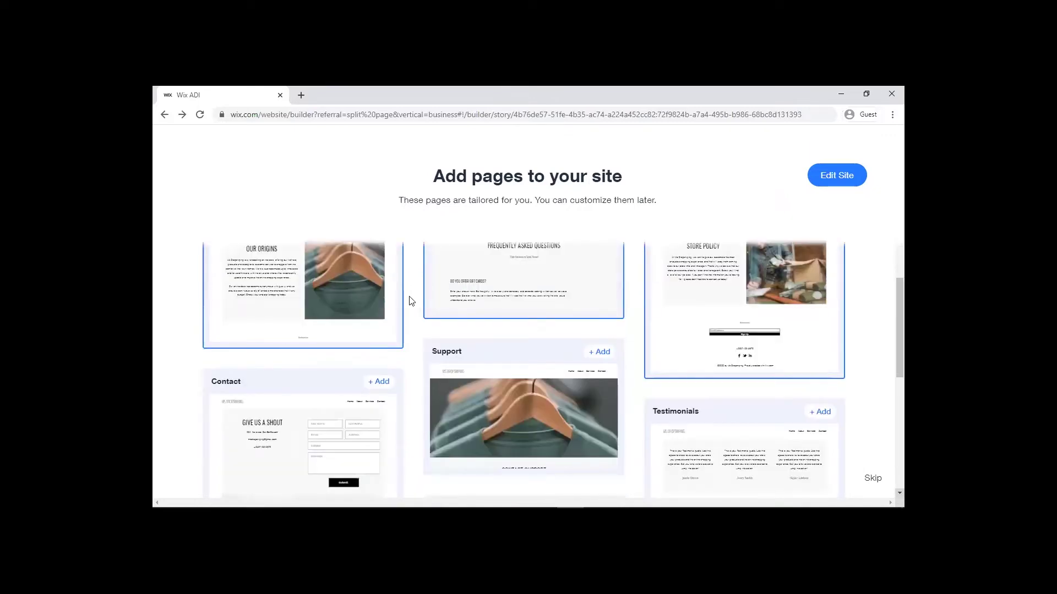
scroll(375, 278, down, 2)
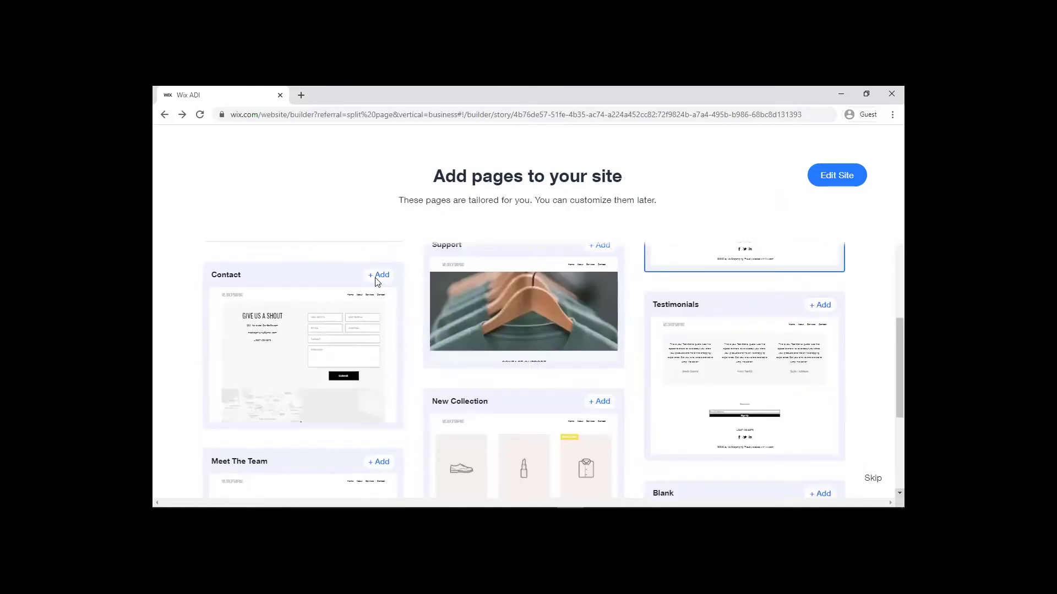
Step: Add the Contact, Support, Testimonials and New Collection pages
click(379, 275)
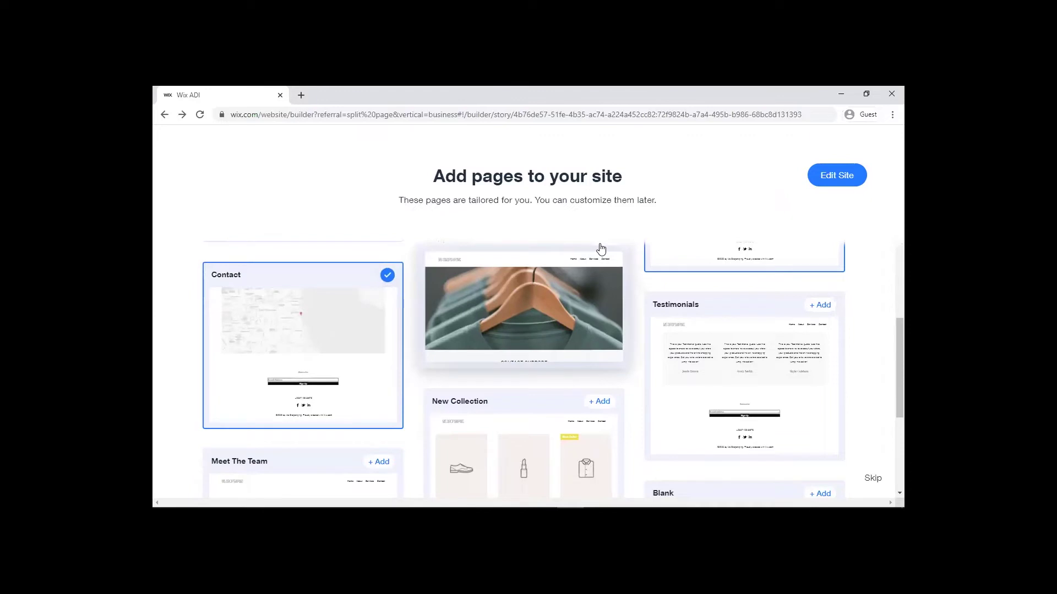
click(600, 249)
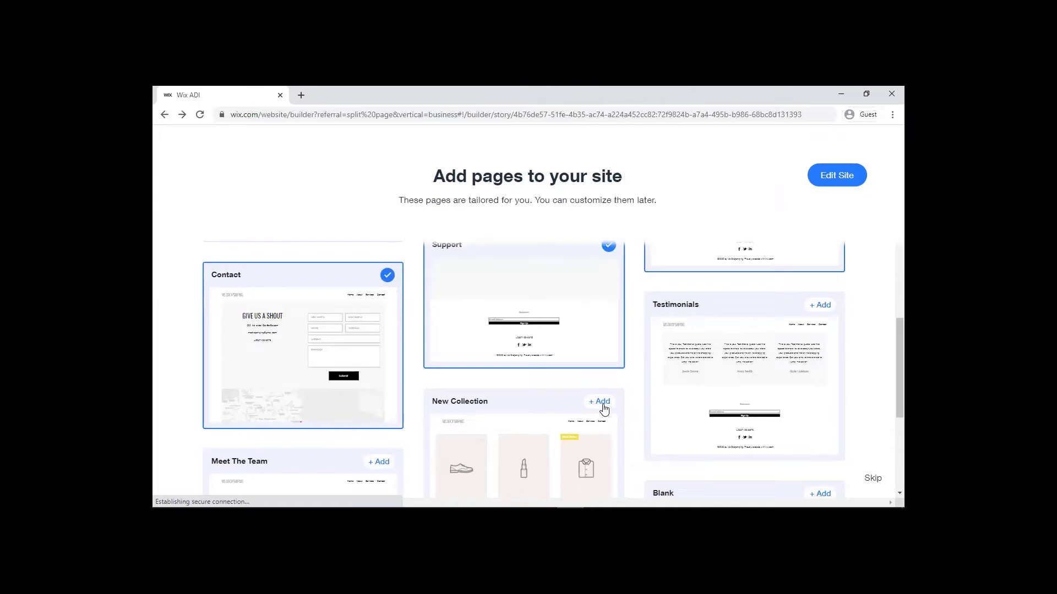
click(790, 420)
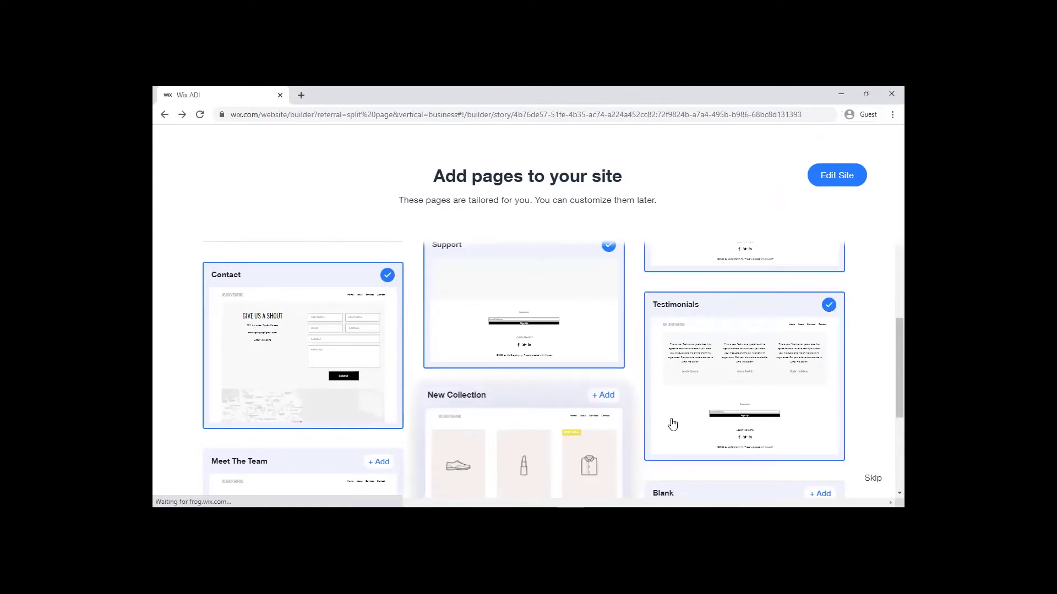
click(605, 419)
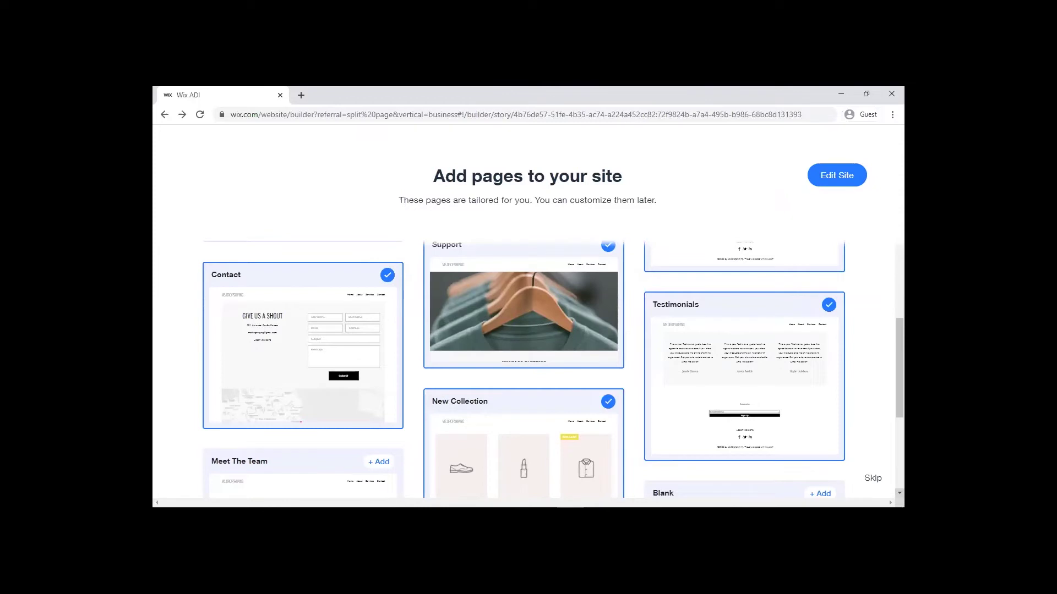
scroll(524, 369, down, 2)
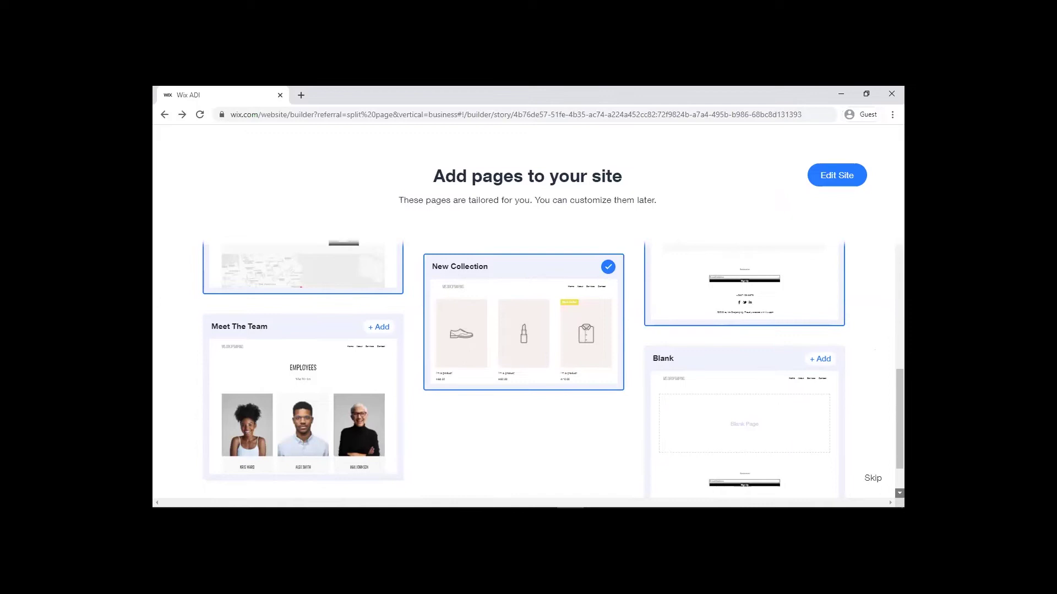
scroll(553, 368, down, 1)
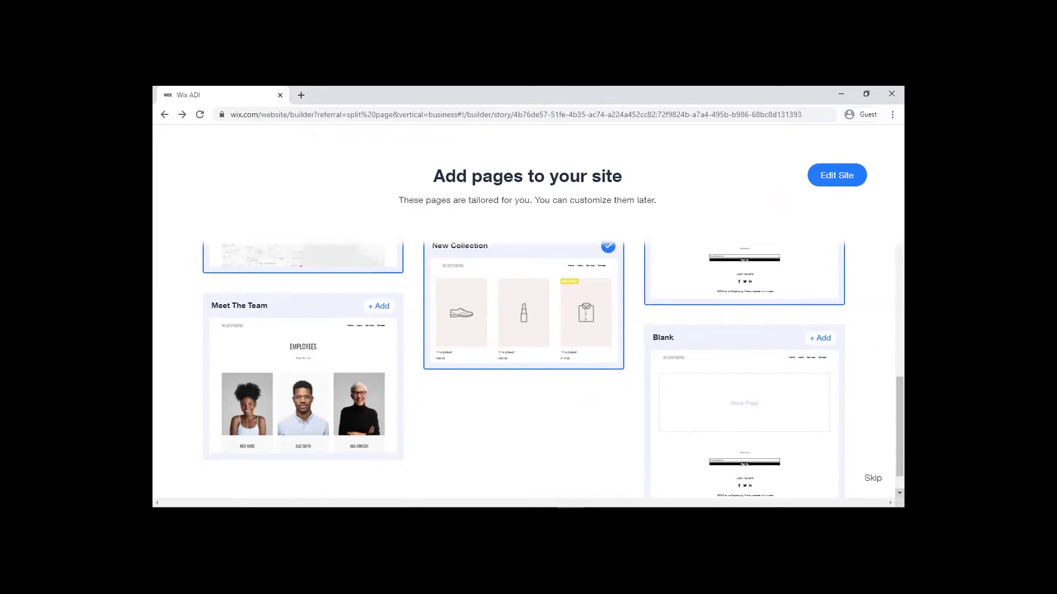
scroll(836, 320, down, 1)
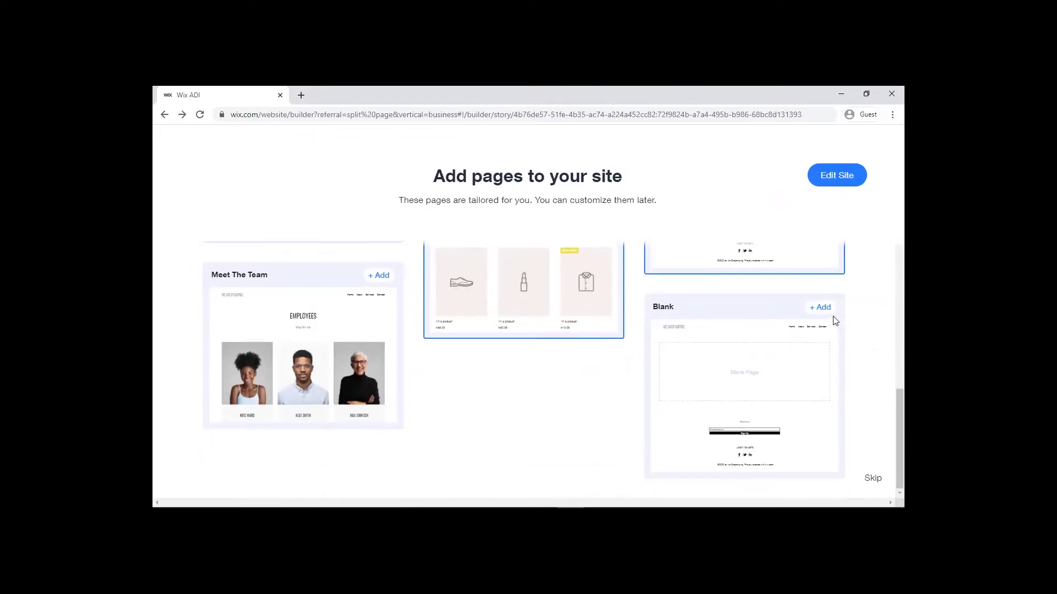
Step: Open the MS DROPSHIPING site in the editor, scroll the homepage, and select the CHECK US OUT hero
click(831, 180)
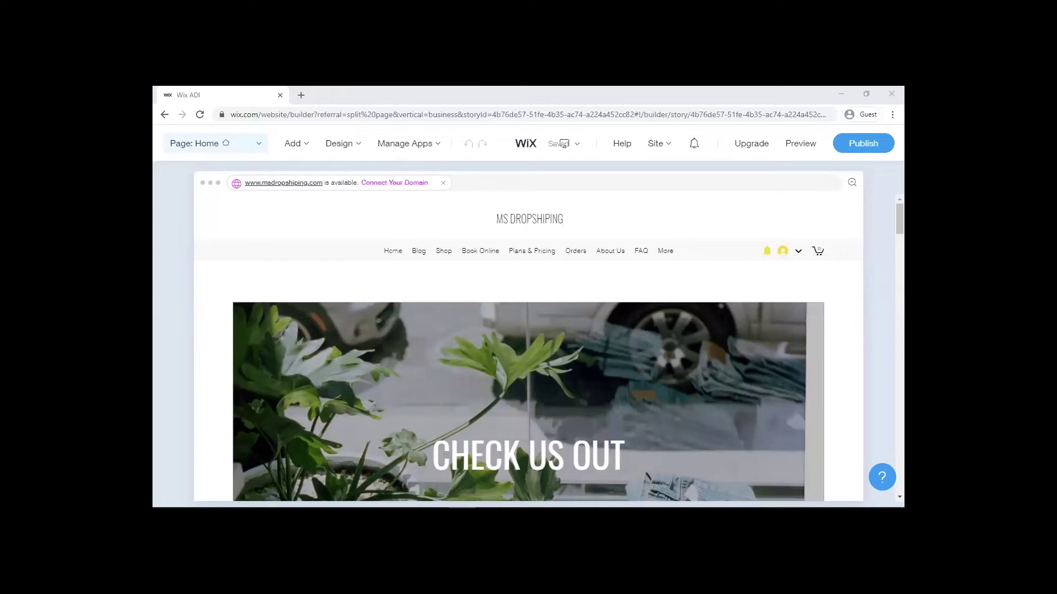
scroll(528, 341, down, 1)
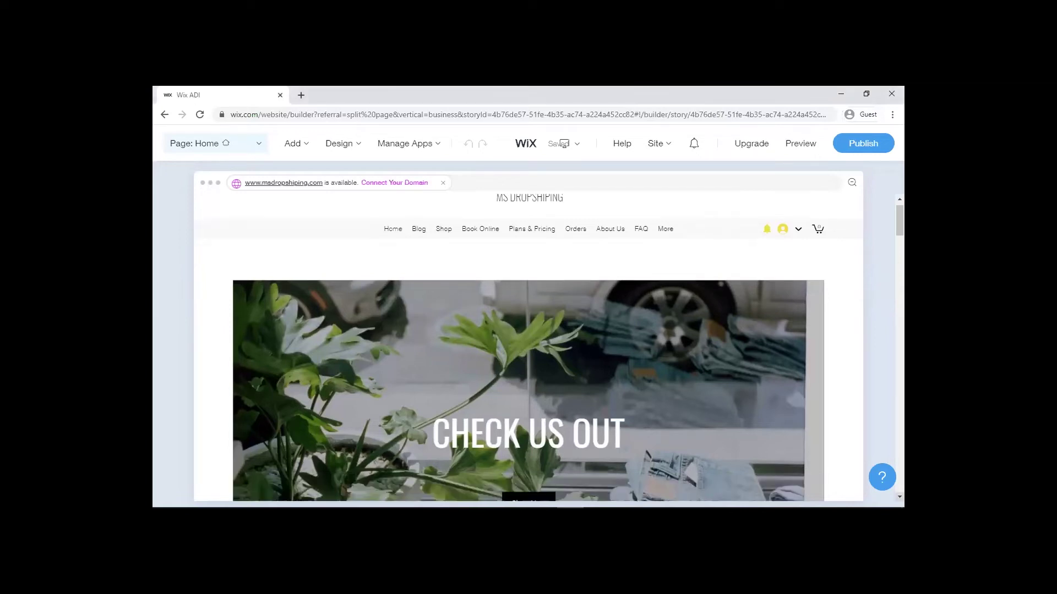
scroll(528, 346, down, 1)
scroll(528, 352, down, 1)
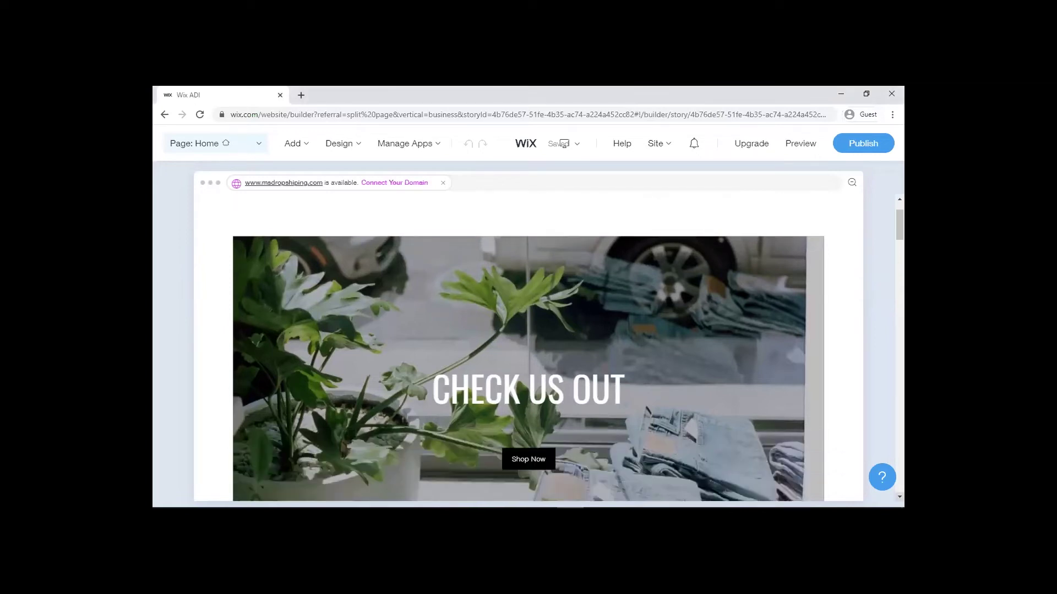
scroll(528, 358, down, 1)
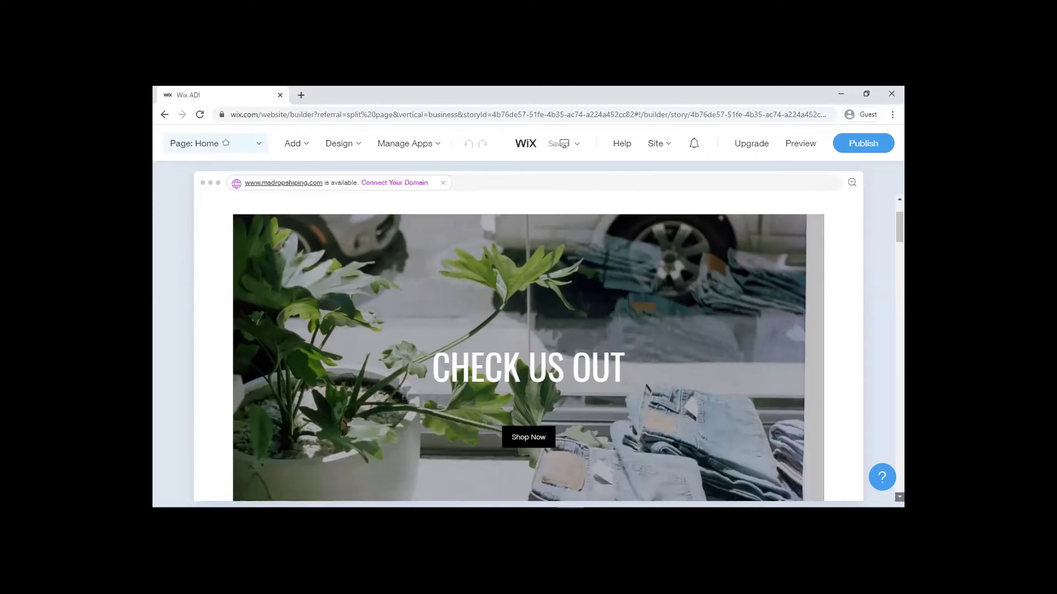
scroll(381, 361, down, 5)
scroll(381, 360, up, 9)
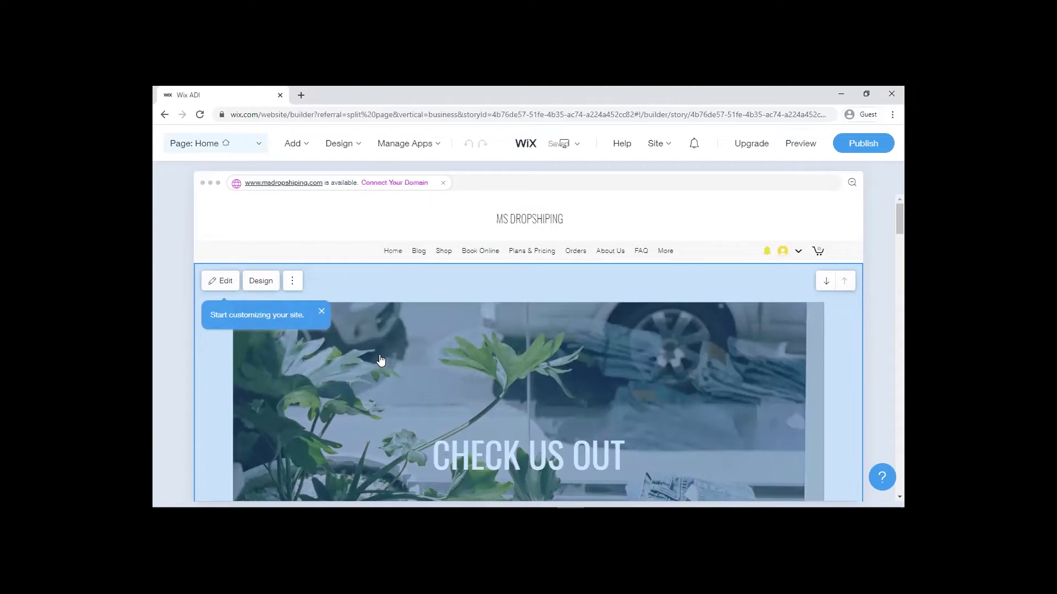
click(220, 281)
Step: Replace the hero title 'Check Us Out' with a bold 'WELCOME'
mouse_move(227, 286)
click(227, 285)
triple_click(233, 340)
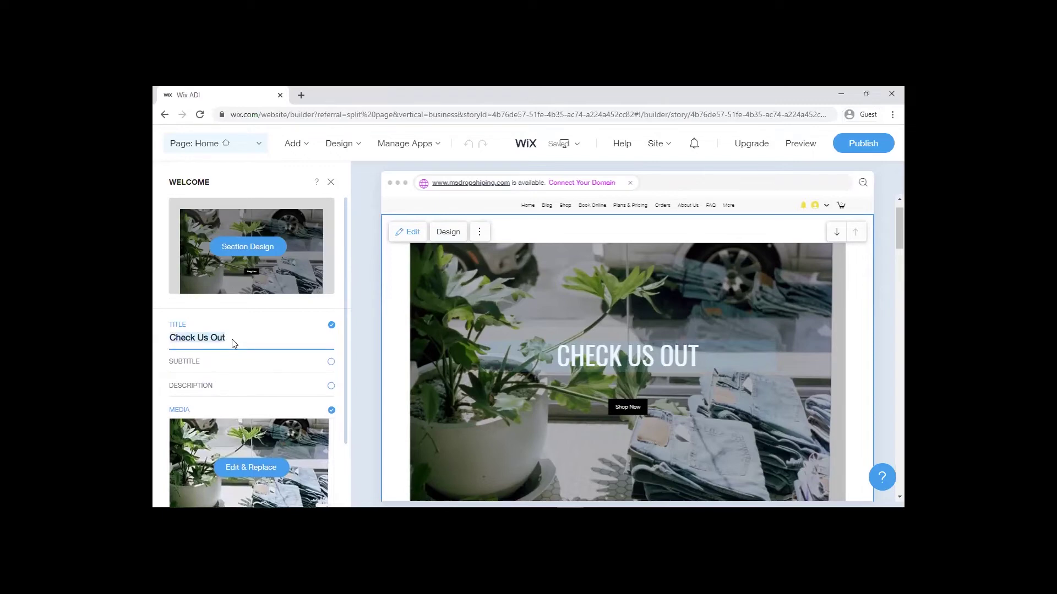
key(BackSpace)
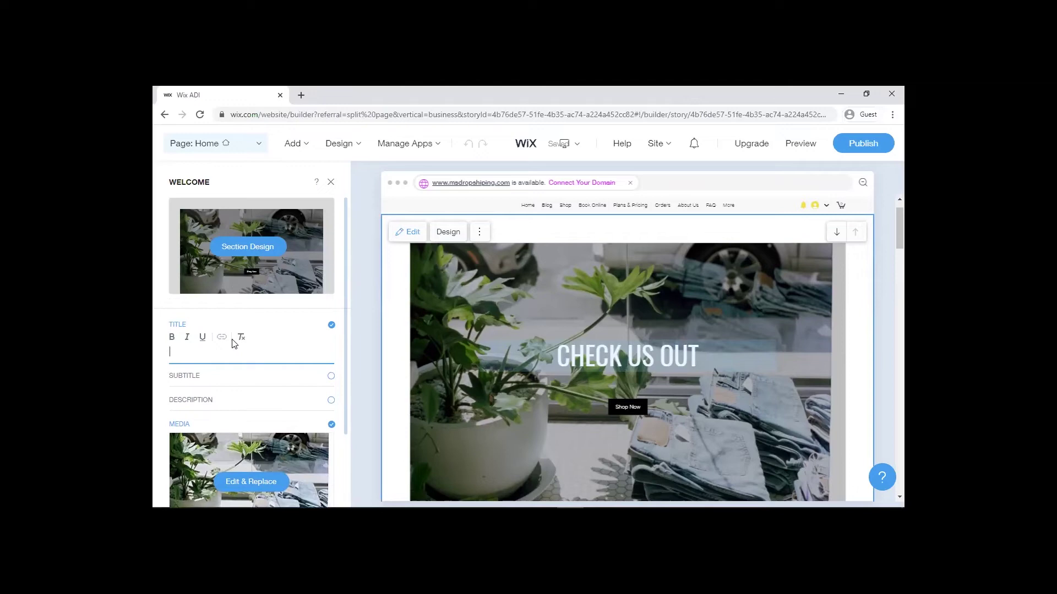
text(WECLOME)
key(BackSpace)
key(BackSpace)
key(BackSpace)
key(BackSpace)
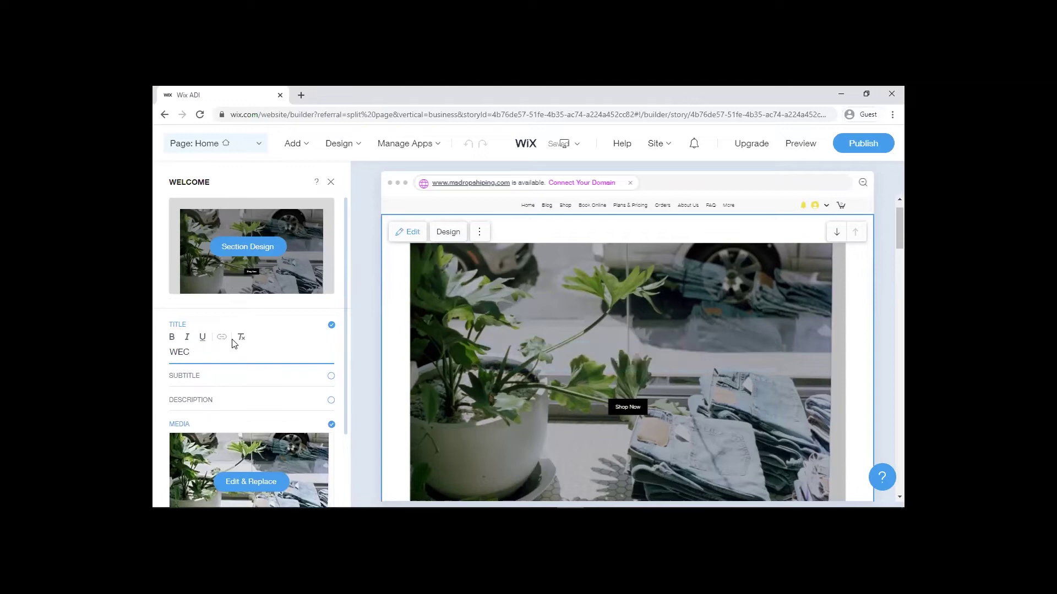
key(BackSpace)
key(BackSpace)
key(BackSpace)
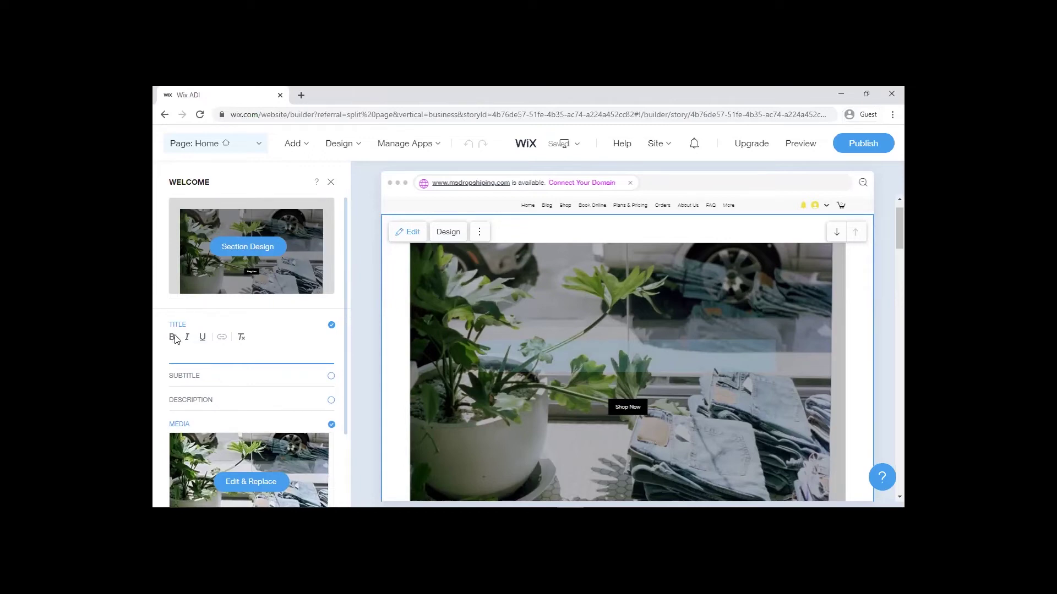
click(173, 337)
text(WELCOME)
Step: Add the subtitle 'Happy Shopping save money.' under the hero title
click(212, 373)
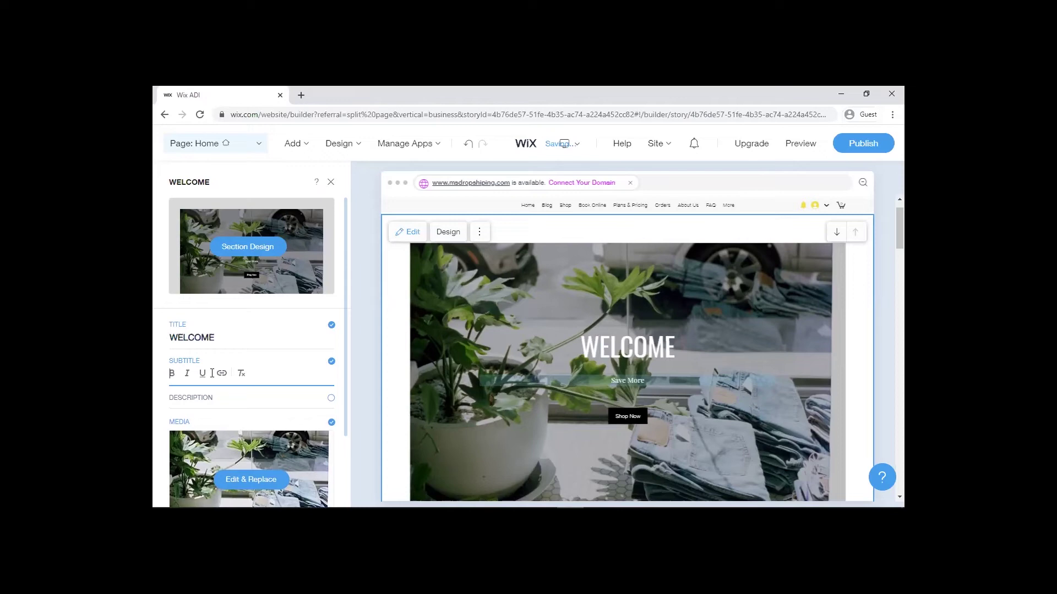
text(Happy Shopping,)
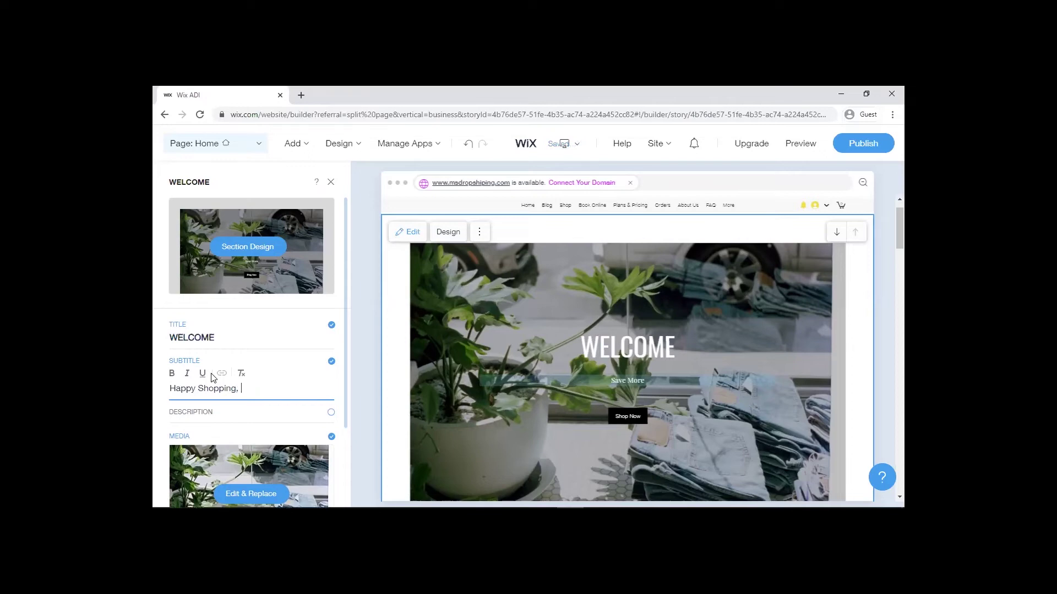
text(save money.)
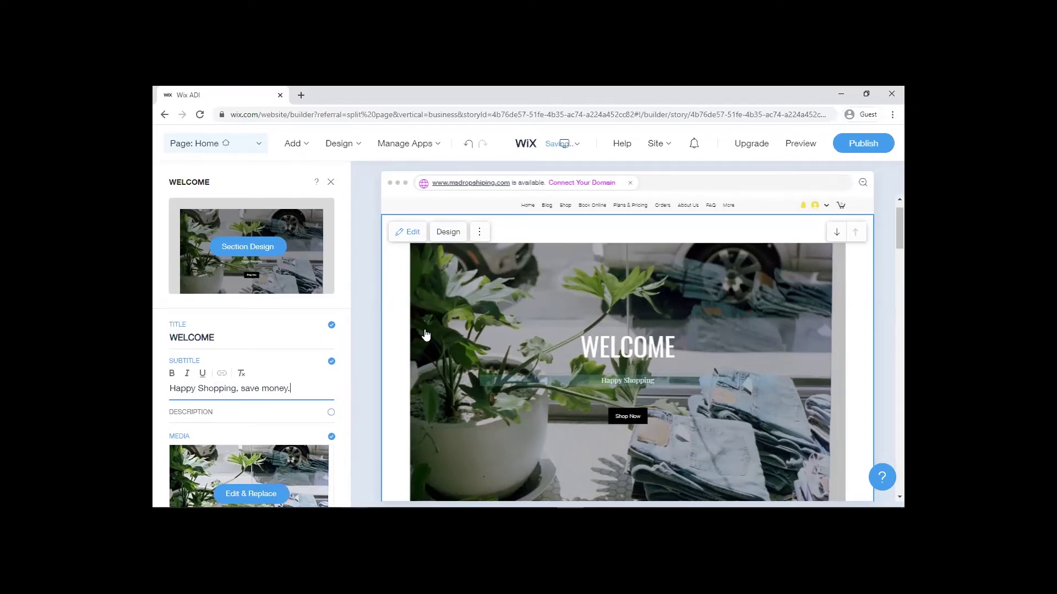
click(527, 209)
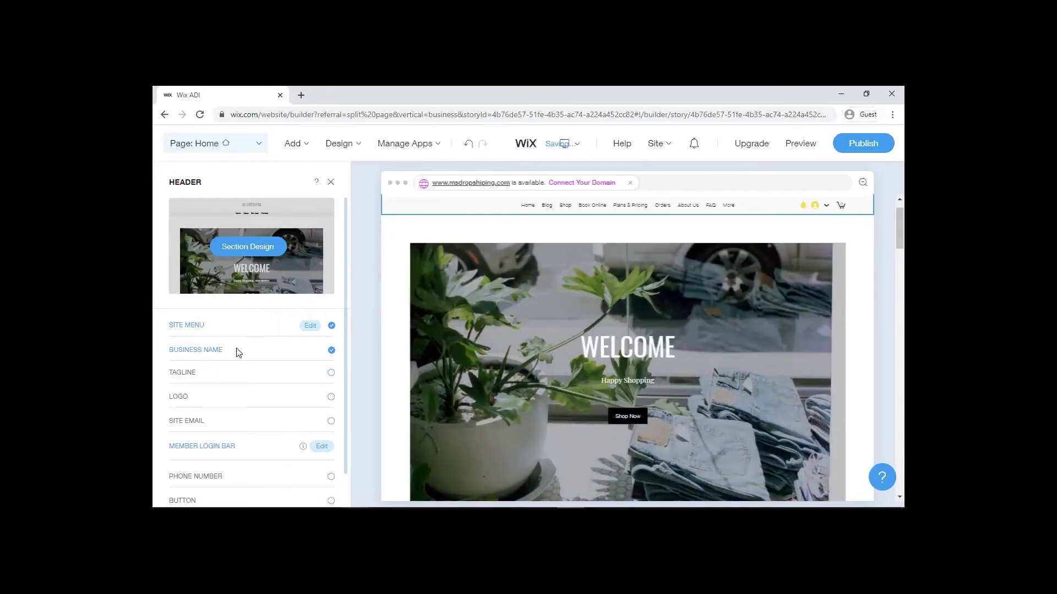
Step: Show the business name, 'Happy shopping, save money.' tagline, email and phone in the header, then preview
click(238, 353)
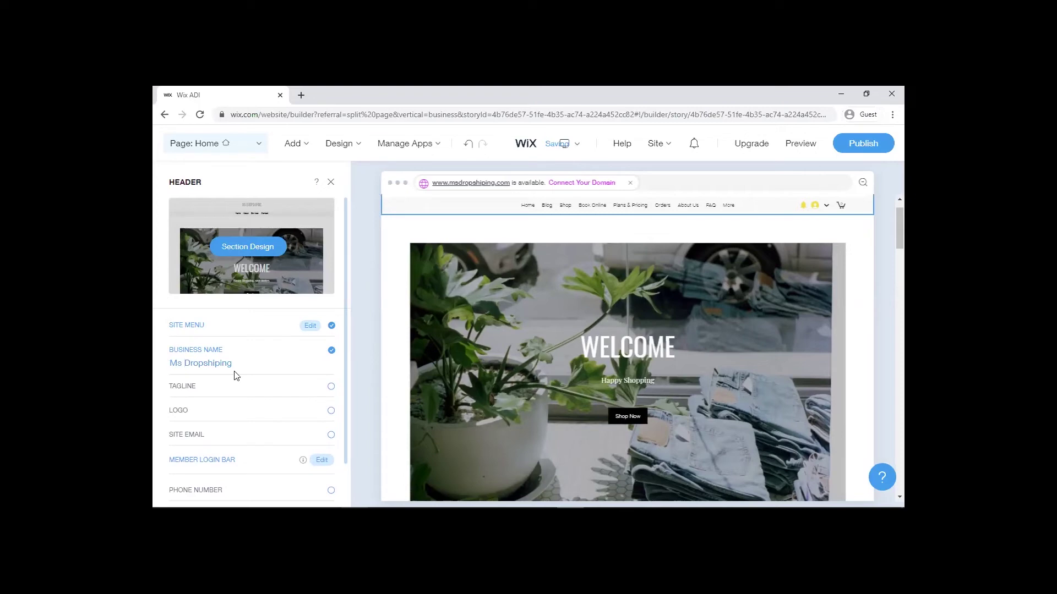
click(205, 391)
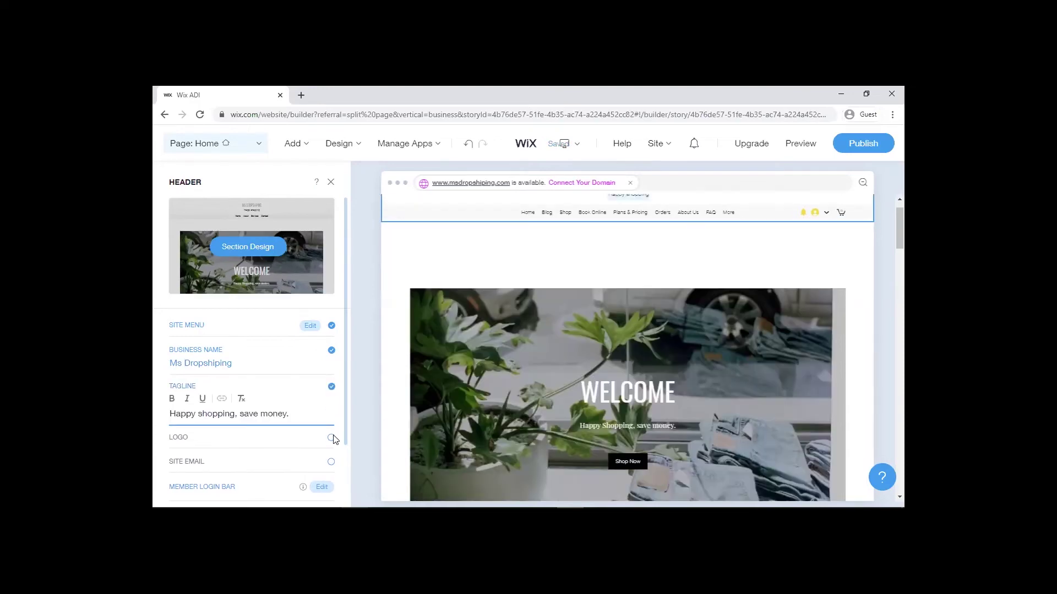
click(331, 463)
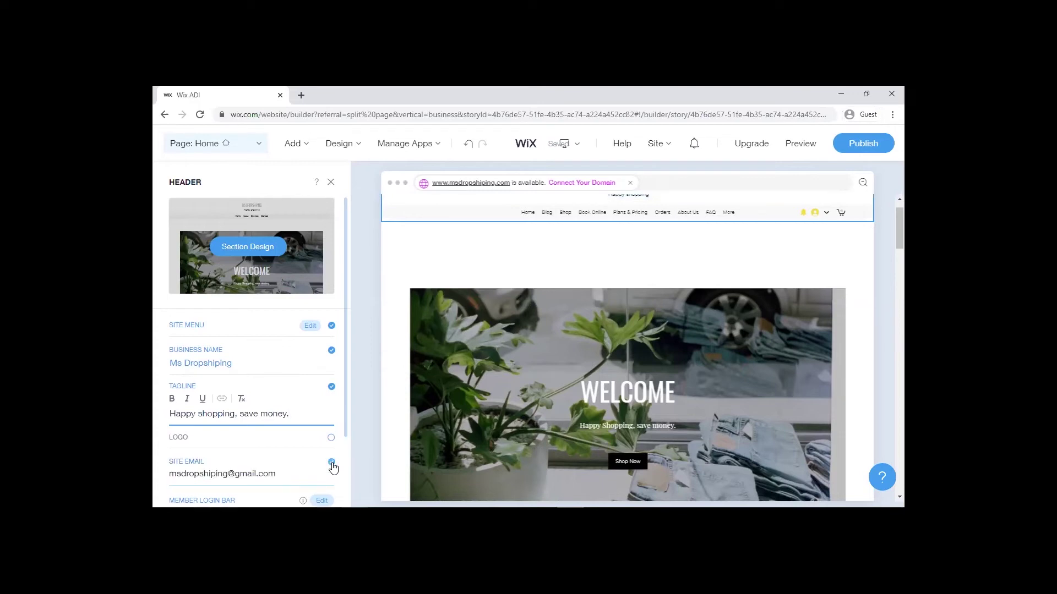
scroll(332, 443, down, 2)
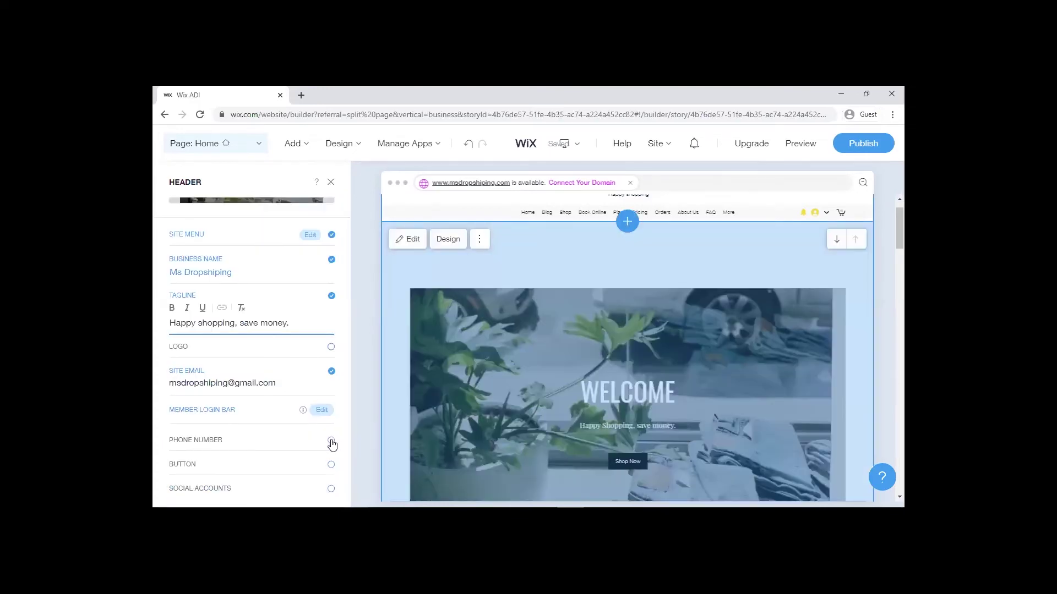
click(331, 441)
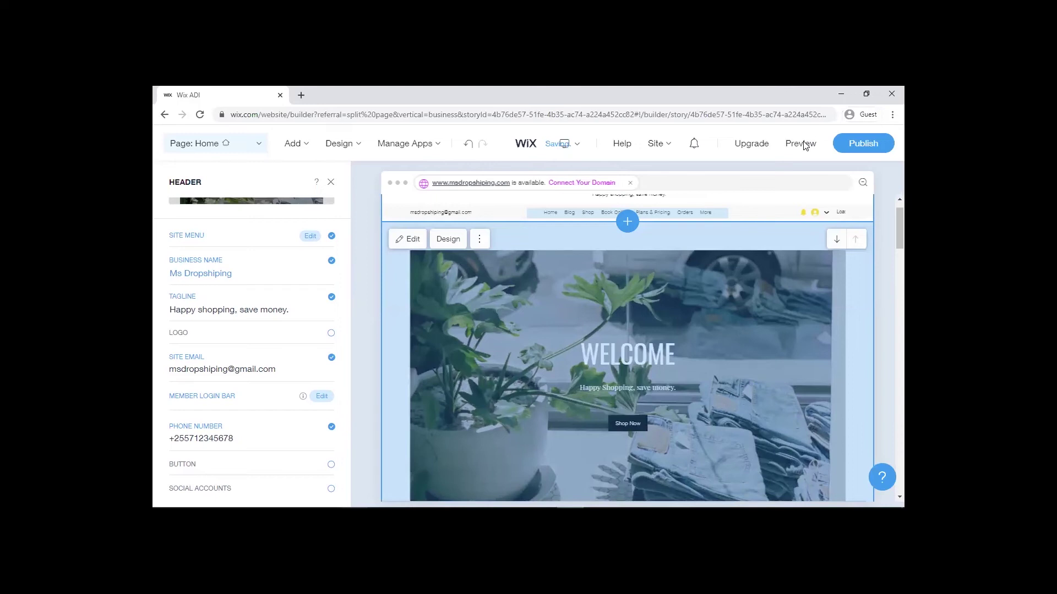
click(800, 144)
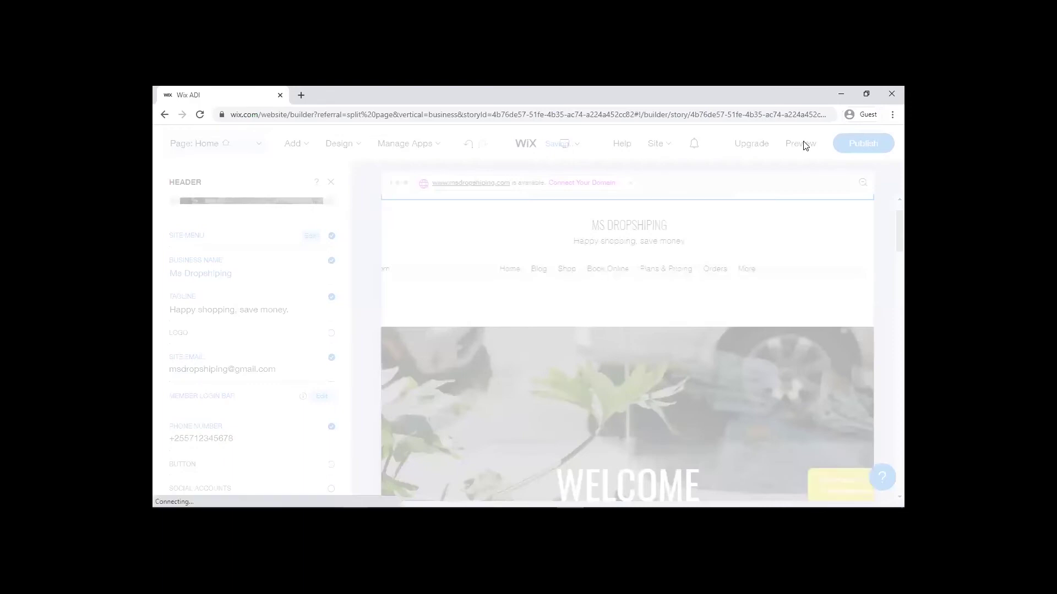